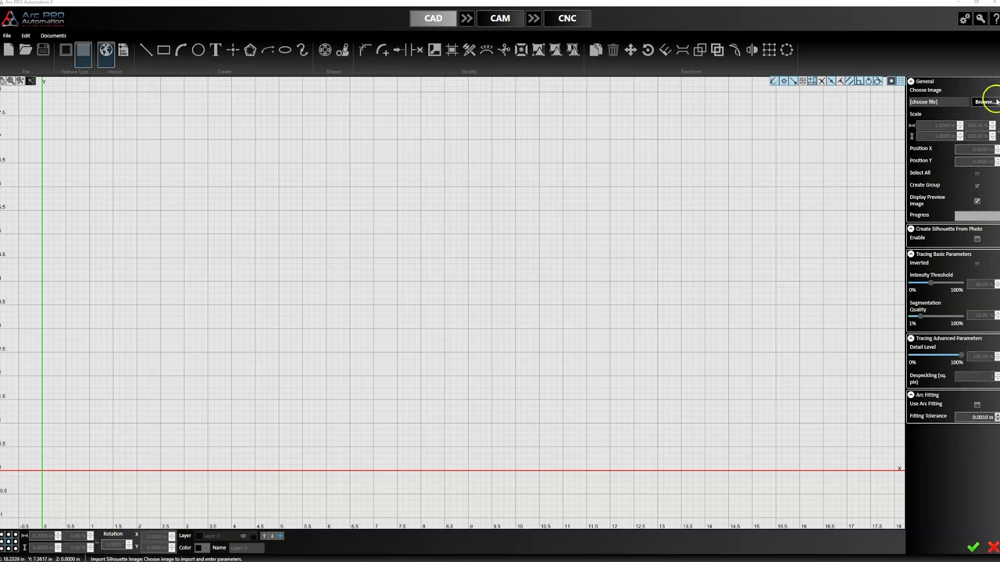
# - Trace deer head.png from the Clip Art pictures into a 452-line, 3.26 × 2.97 in silhouette
pyautogui.click(106, 51)
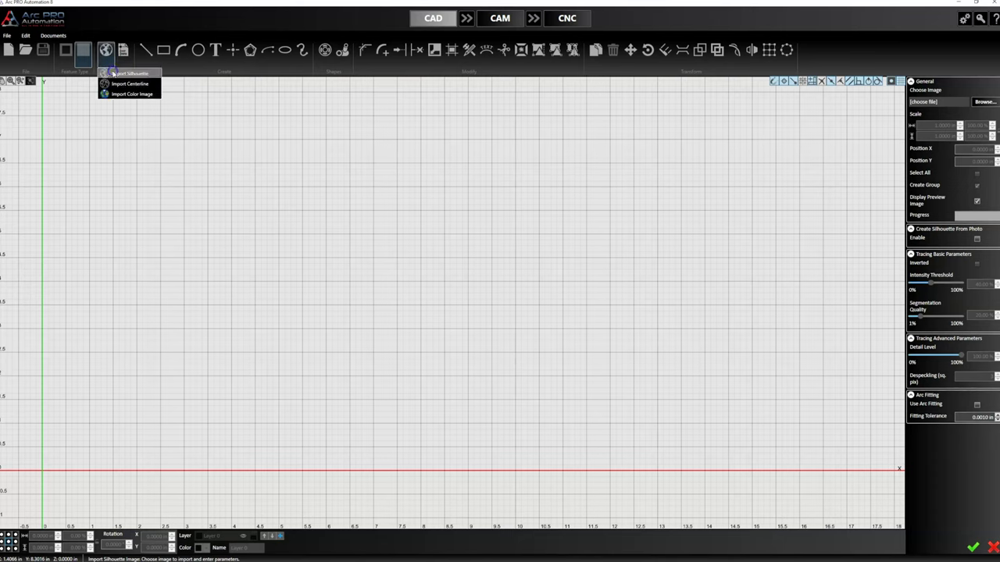
pyautogui.click(113, 74)
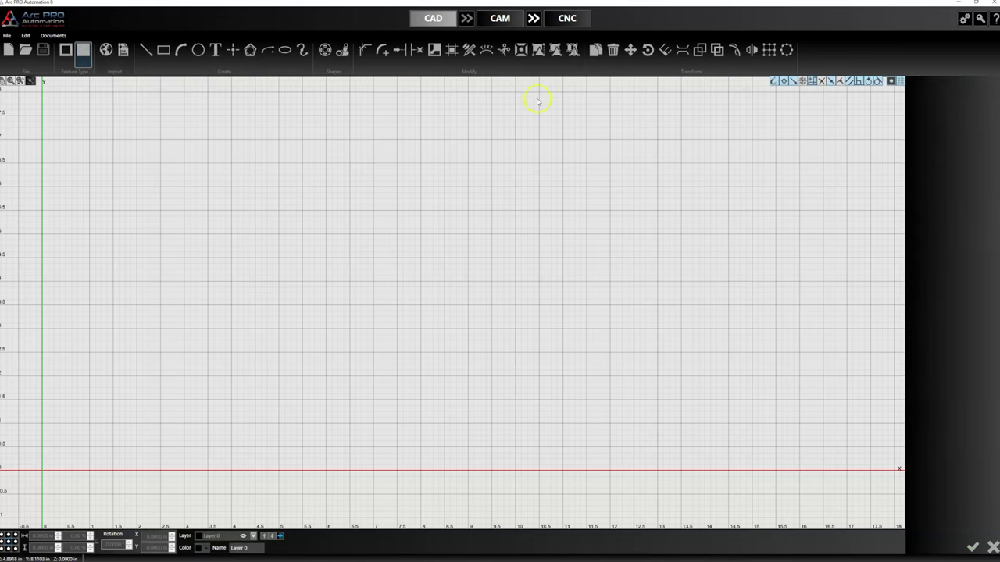
pyautogui.click(107, 50)
pyautogui.click(117, 73)
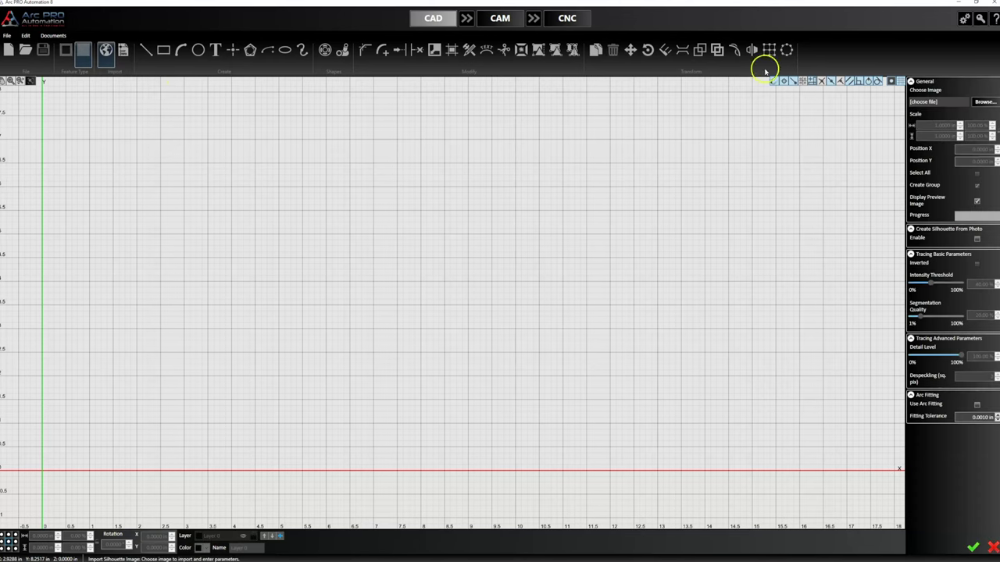
pyautogui.click(982, 103)
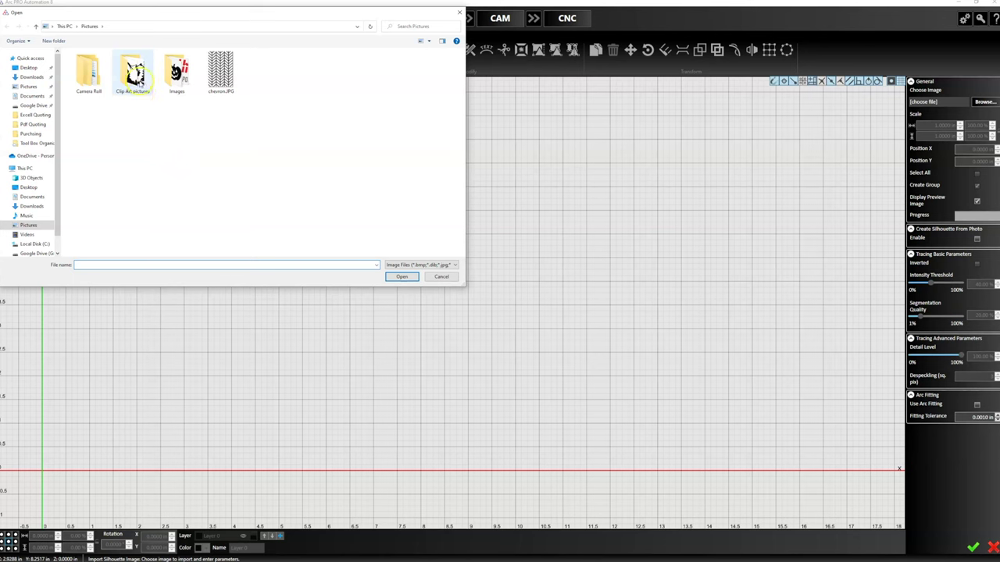
pyautogui.doubleClick(133, 72)
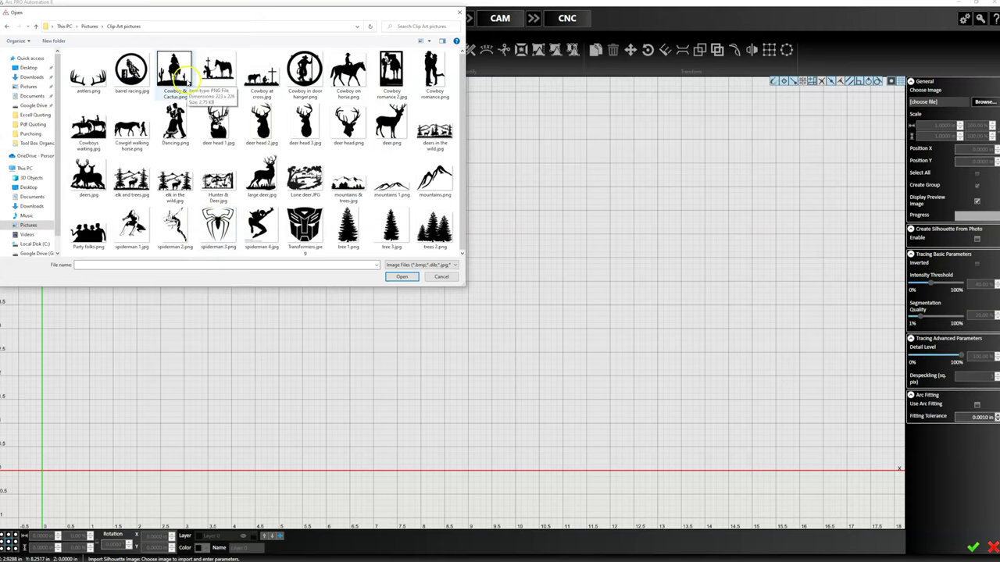
pyautogui.click(342, 134)
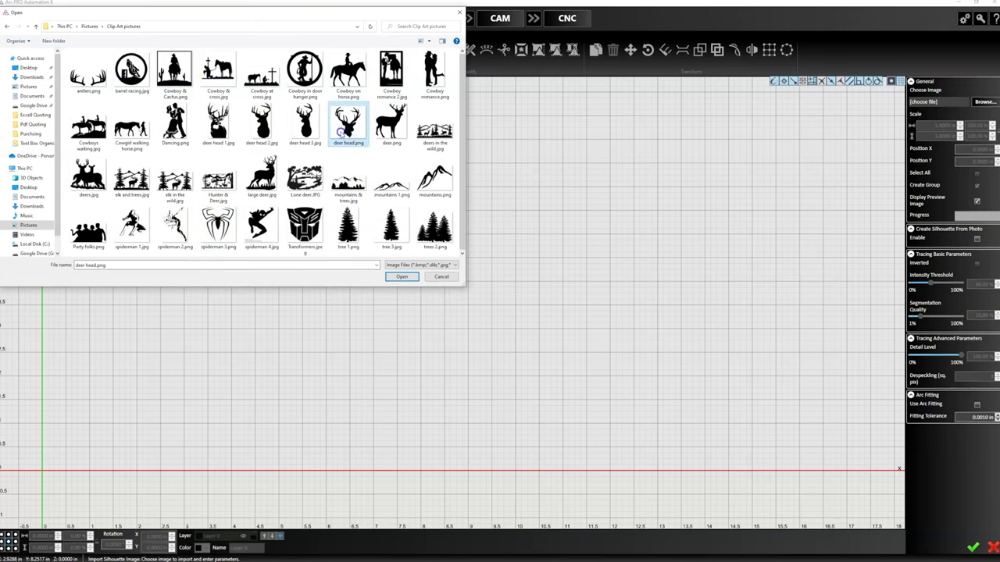
pyautogui.doubleClick(342, 135)
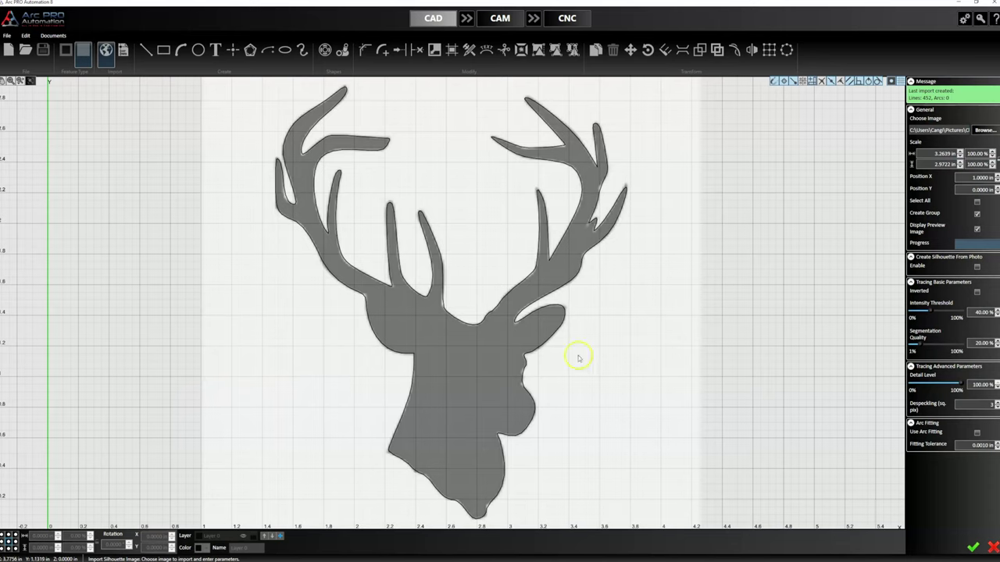
# - Accept the trace and scale the deer silhouette to 5 in wide (5.0000 × 6.1566 in)
pyautogui.click(975, 551)
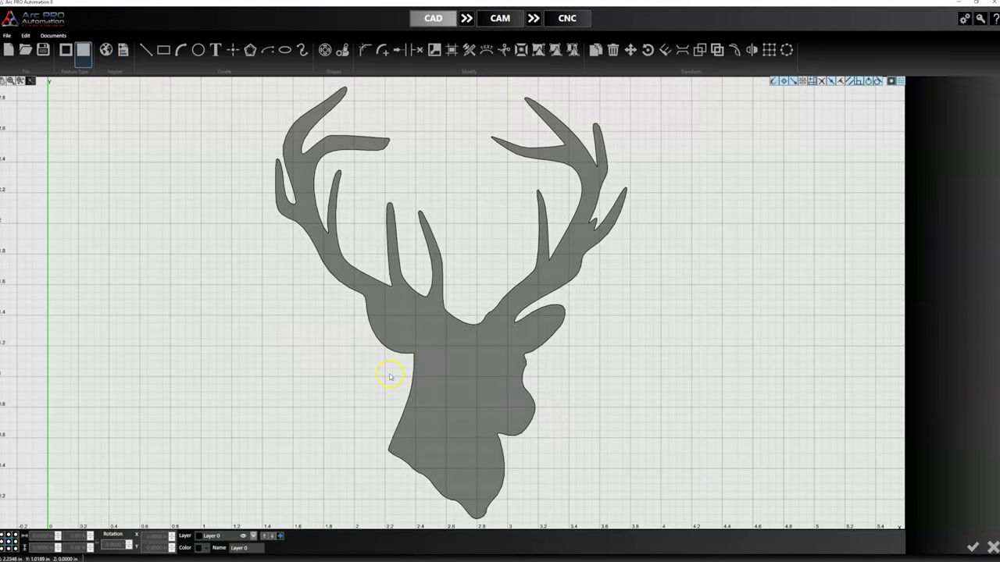
pyautogui.scroll(-3, 386, 372)
pyautogui.click(450, 335)
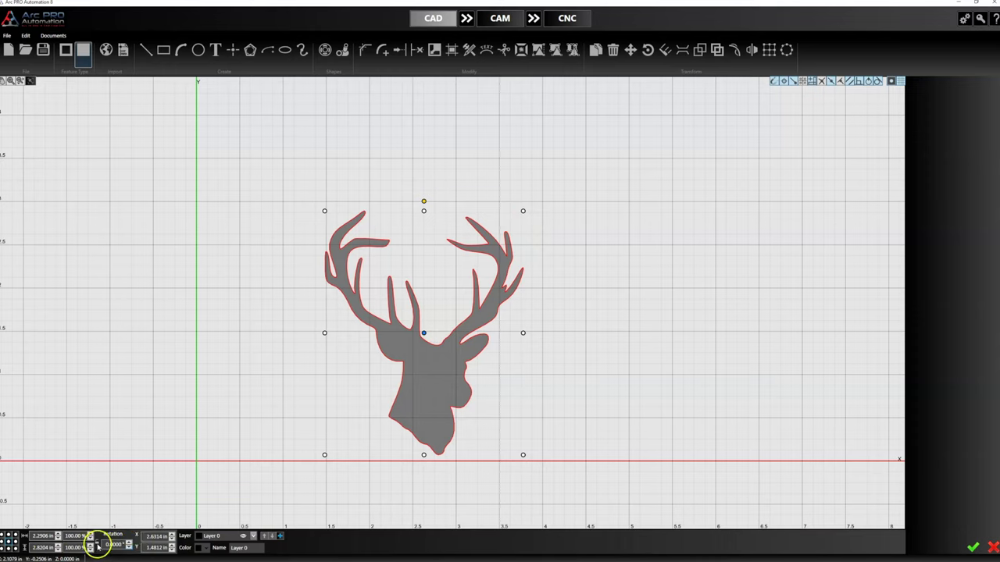
pyautogui.click(40, 537)
pyautogui.write('5')
pyautogui.press('Return')
# - Move the deer up and to the right to about X 5.79, Y 7.04 in
pyautogui.scroll(-2, 383, 403)
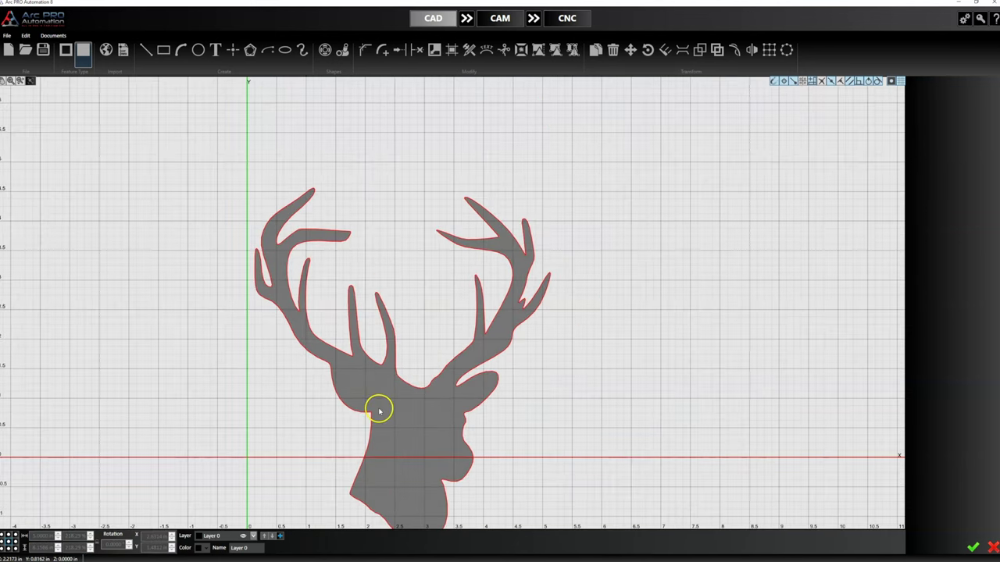
pyautogui.scroll(-4, 382, 407)
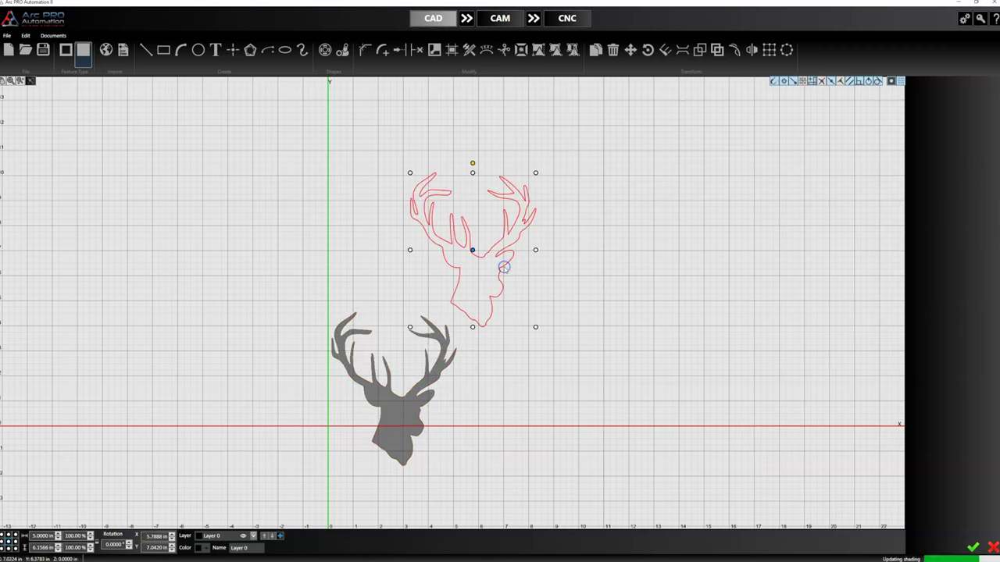
pyautogui.click(538, 331)
pyautogui.click(685, 314)
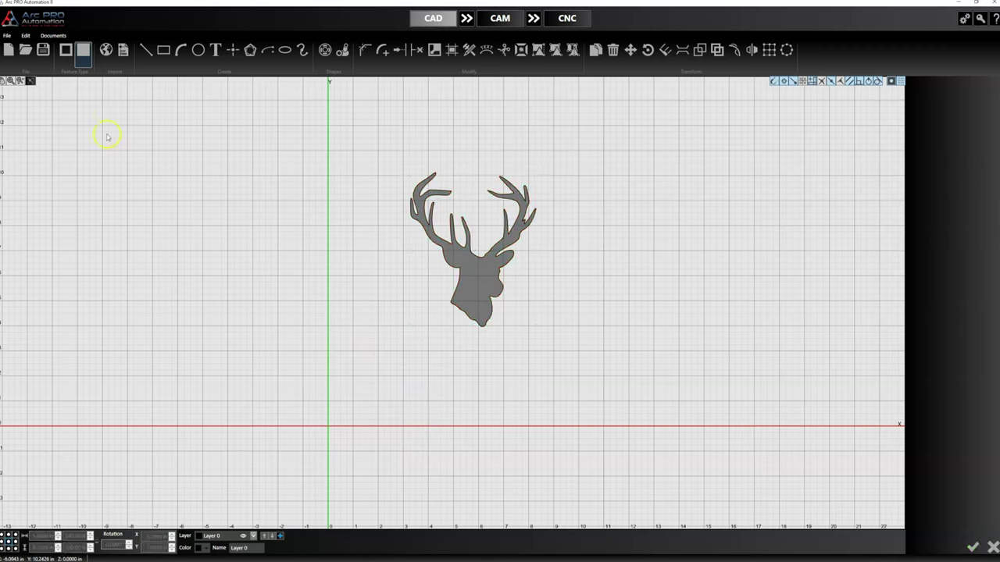
# - Draw a 5 × 1.5 in rectangle with its corner at (3, 4)
pyautogui.click(164, 49)
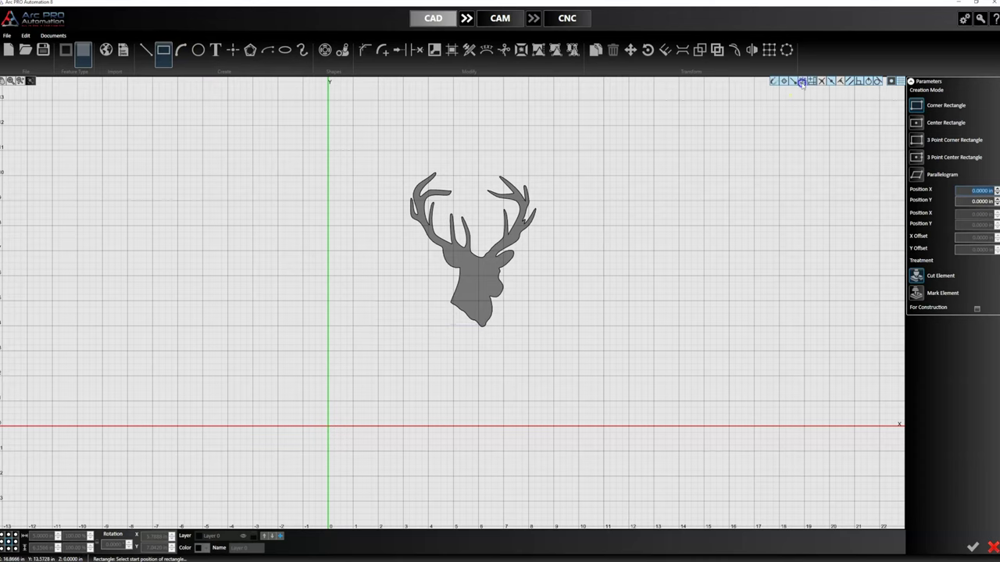
pyautogui.click(403, 326)
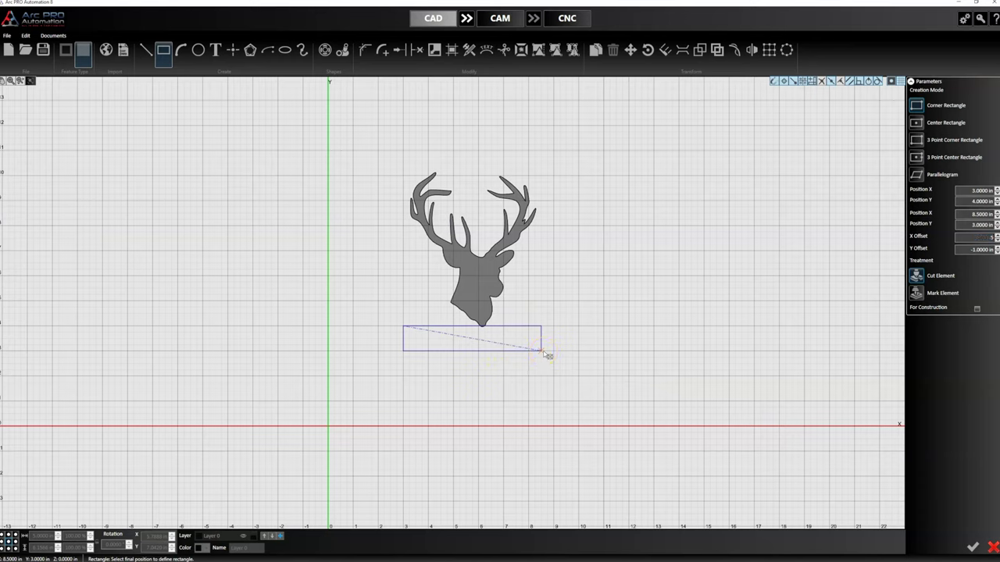
pyautogui.write('5')
pyautogui.press('Return')
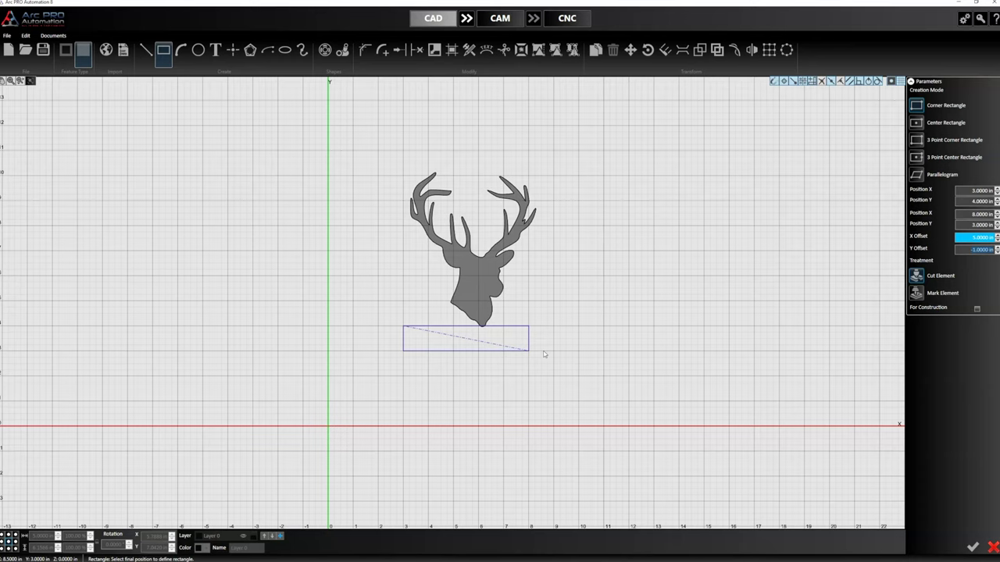
pyautogui.write('1.5')
pyautogui.press('Return')
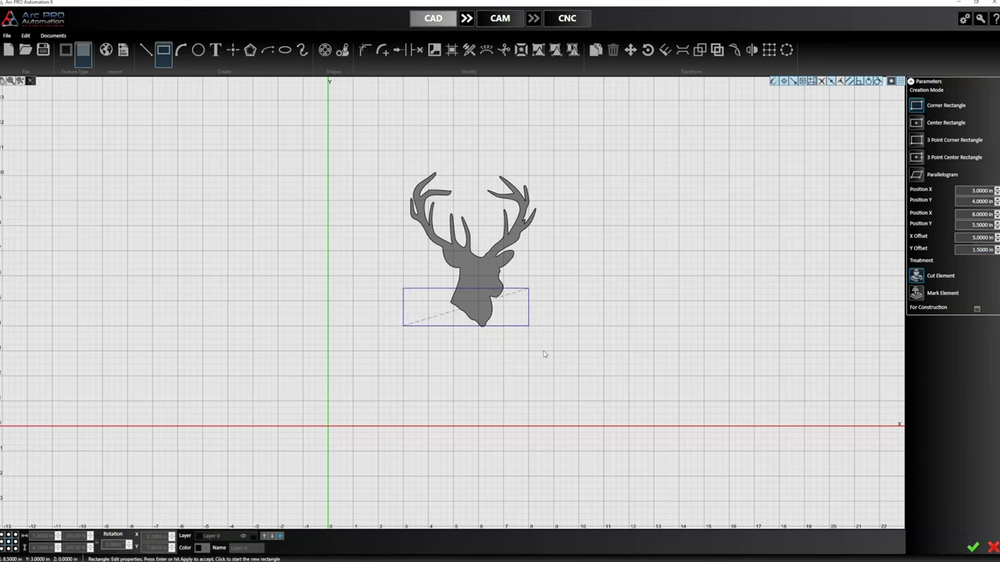
pyautogui.click(973, 548)
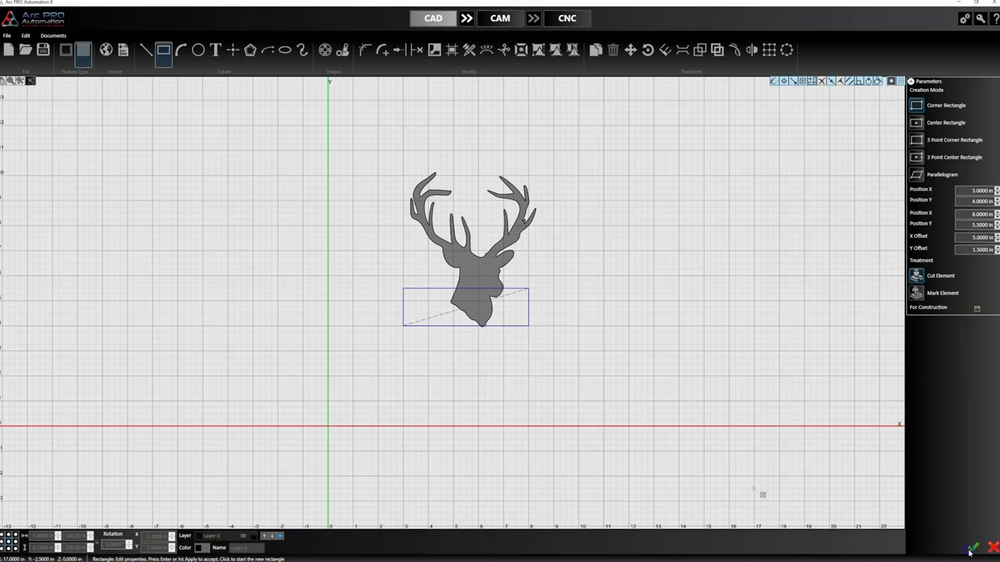
pyautogui.press('Escape')
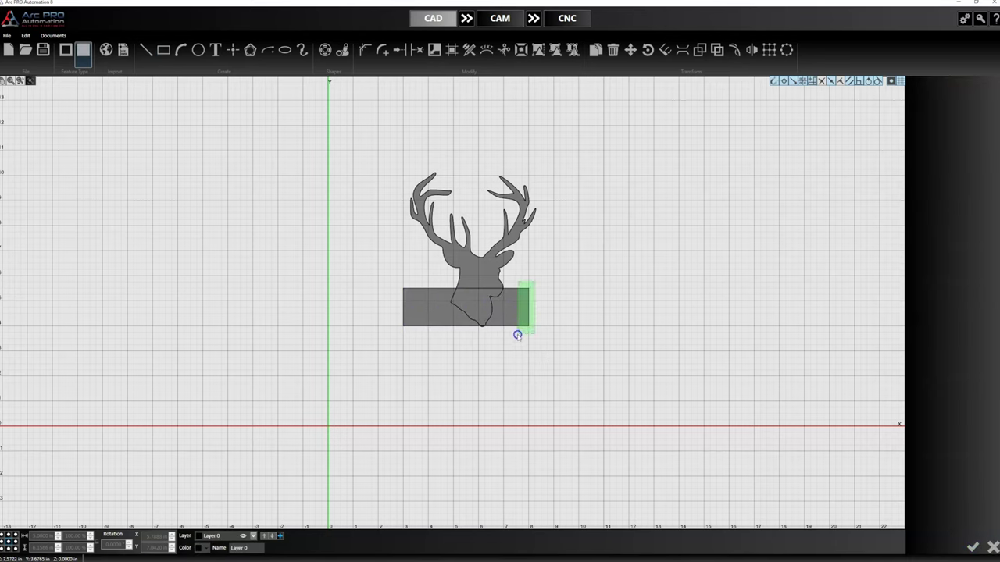
# - Move the rectangle so its top edge meets the deer's chin
pyautogui.click(425, 303)
pyautogui.click(405, 300)
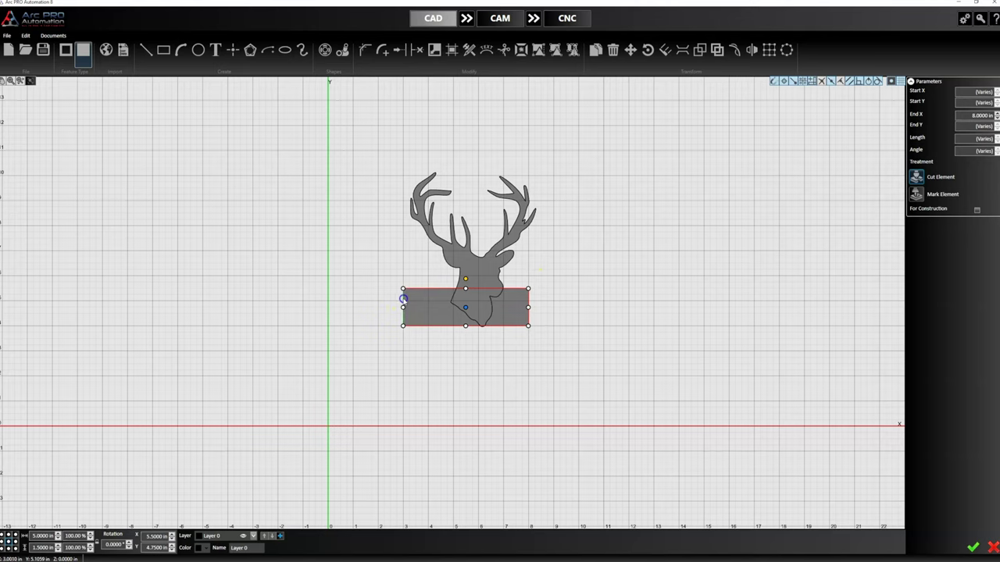
pyautogui.click(467, 307)
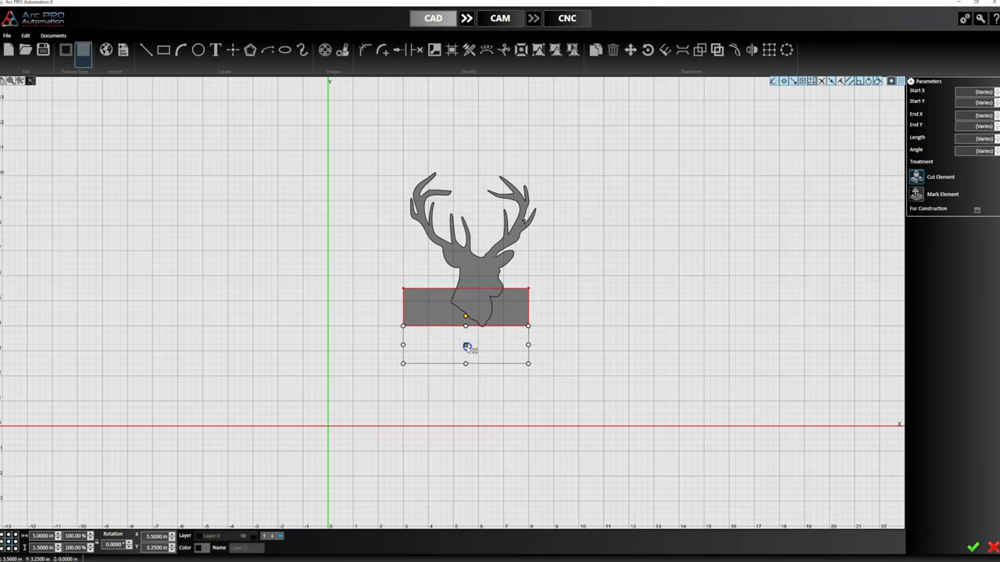
pyautogui.click(467, 347)
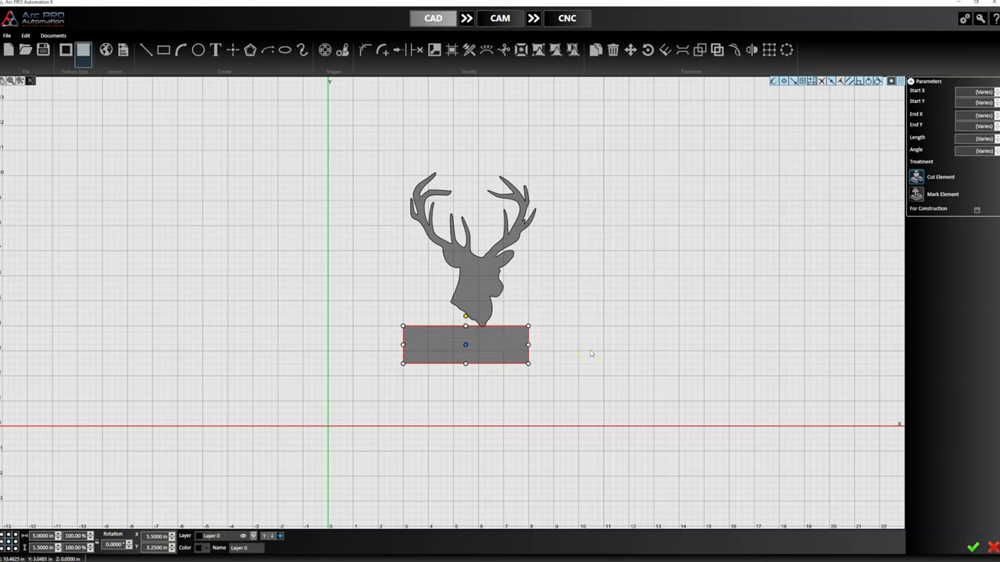
pyautogui.click(576, 346)
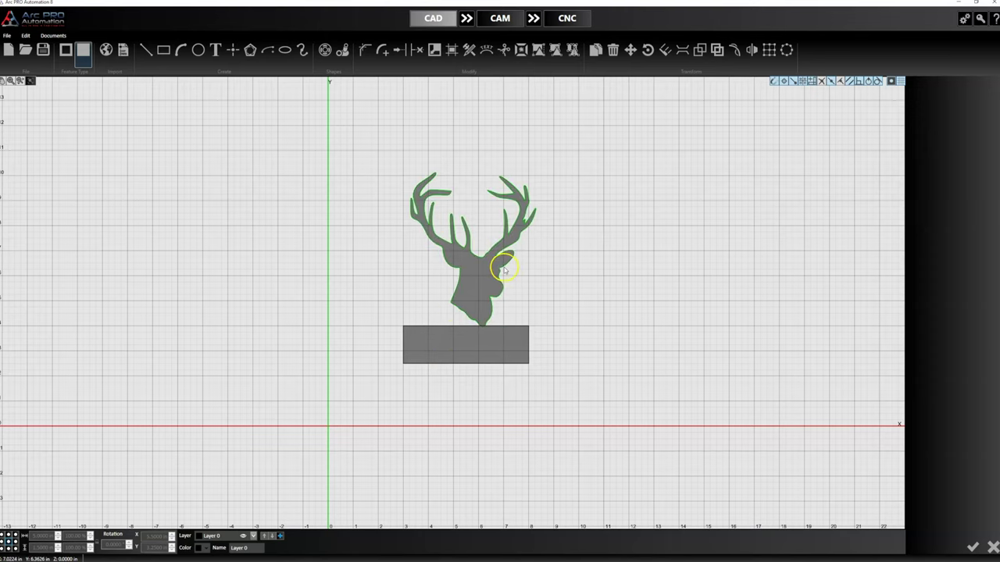
# - Draw a dashed construction line from (3, 3.25) to (8, 3.25) across the rectangle
pyautogui.click(146, 51)
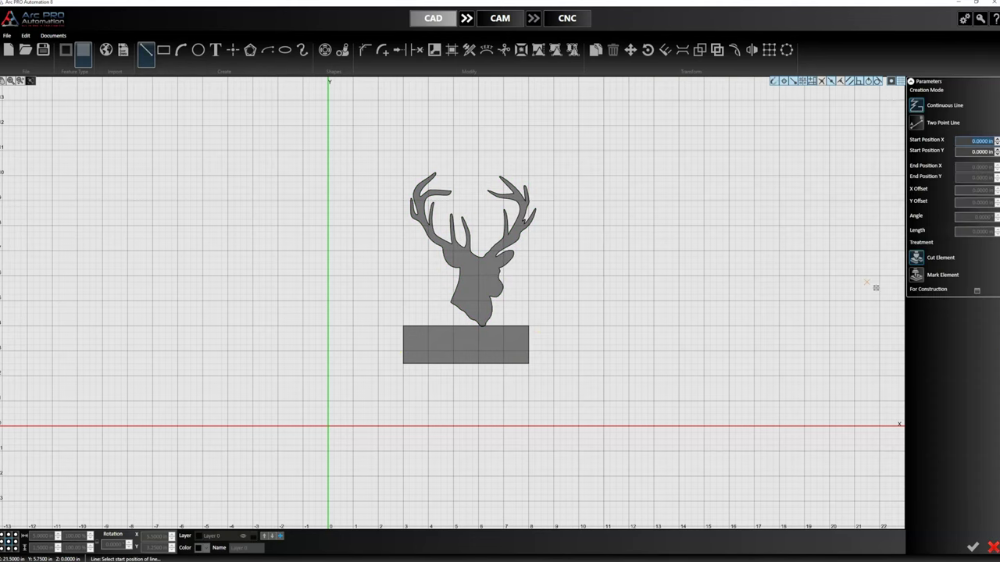
pyautogui.click(976, 290)
pyautogui.click(417, 360)
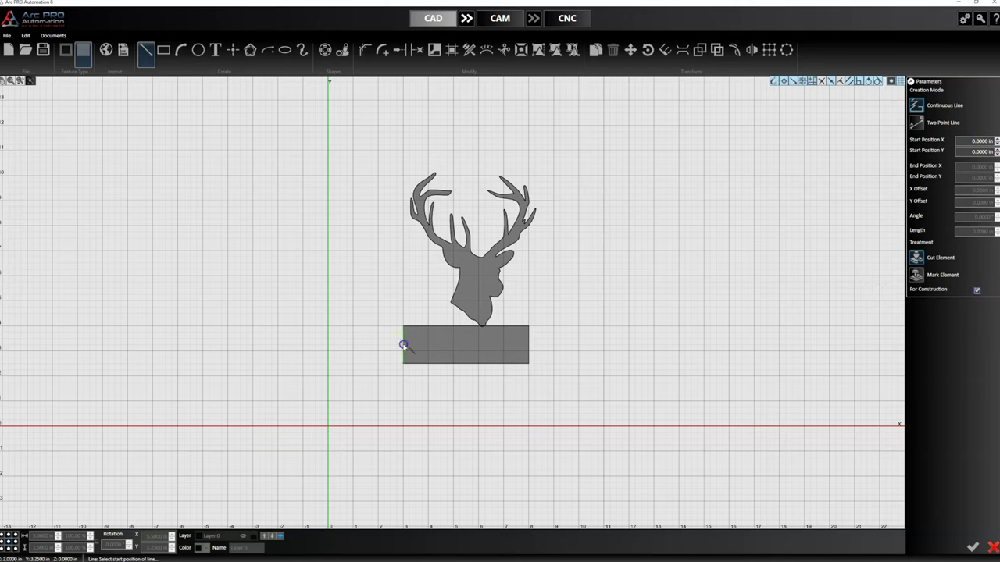
pyautogui.click(404, 345)
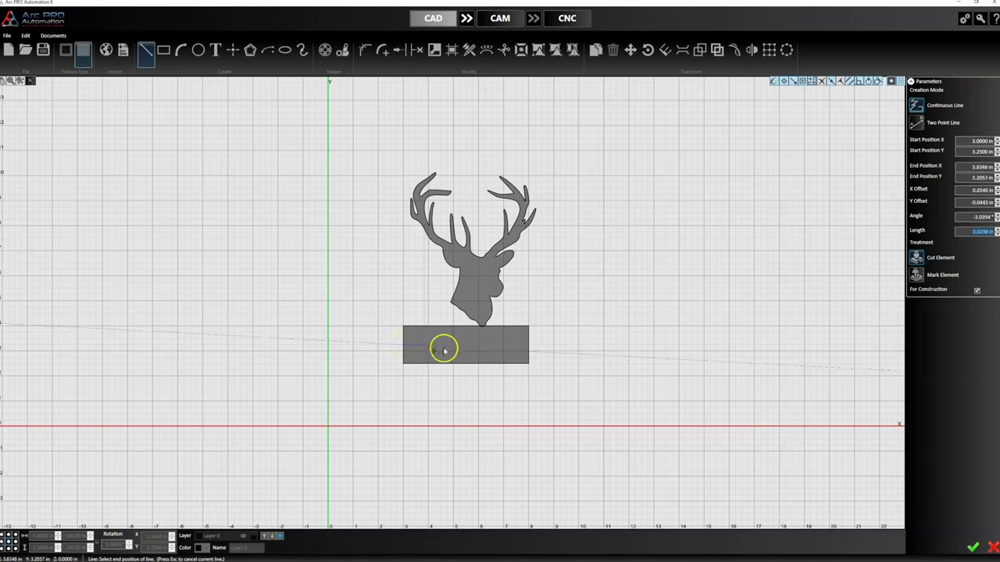
pyautogui.click(528, 345)
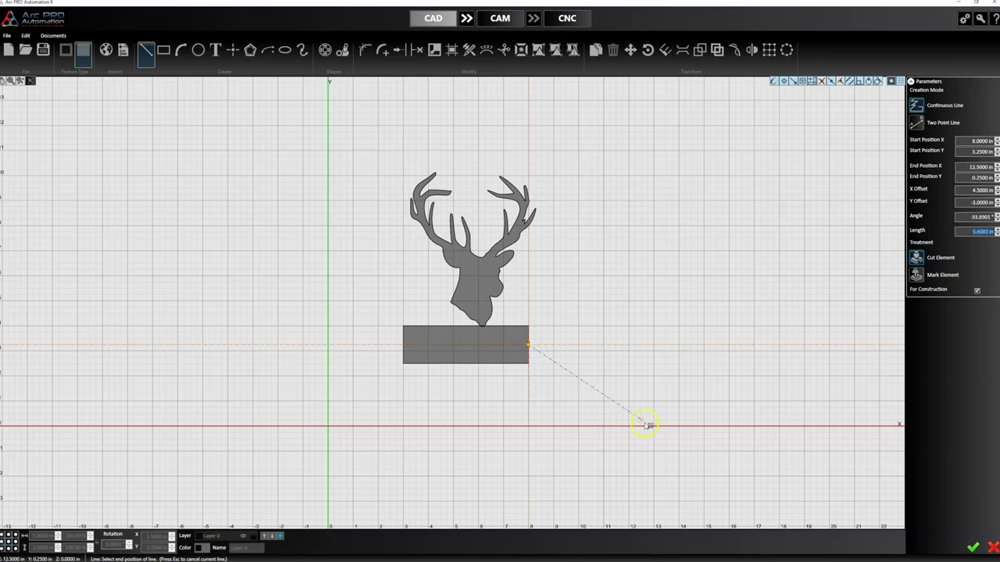
pyautogui.press('Escape')
pyautogui.press('Escape')
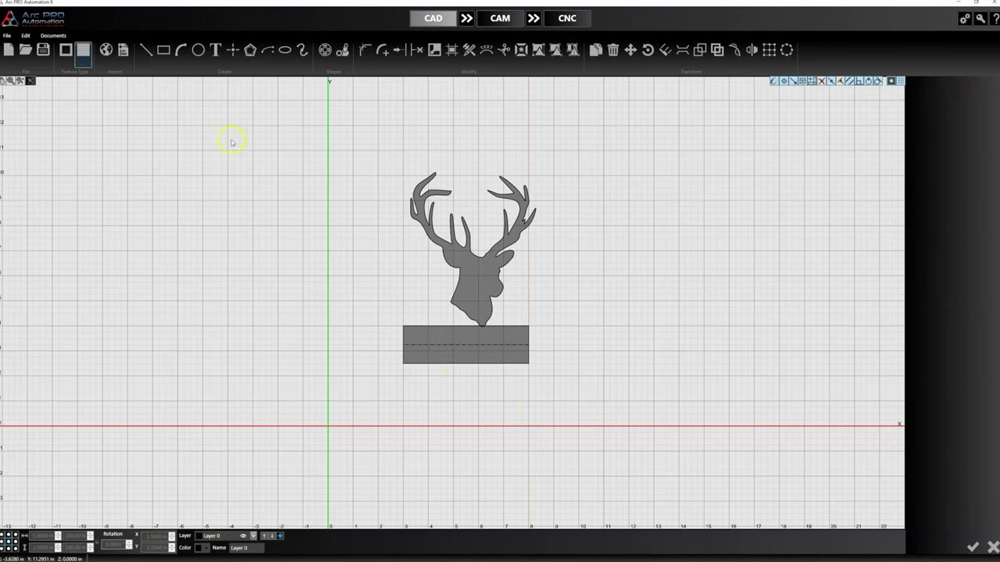
# - Delete the deer's chin segments and the small leftovers at the rectangle's top
pyautogui.scroll(1, 492, 290)
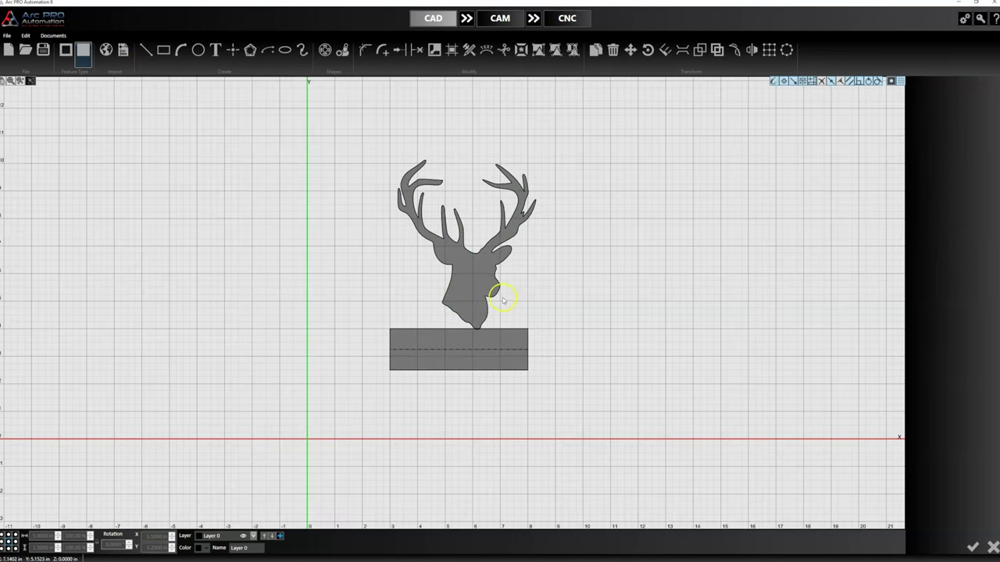
pyautogui.scroll(2, 459, 306)
pyautogui.scroll(1, 484, 318)
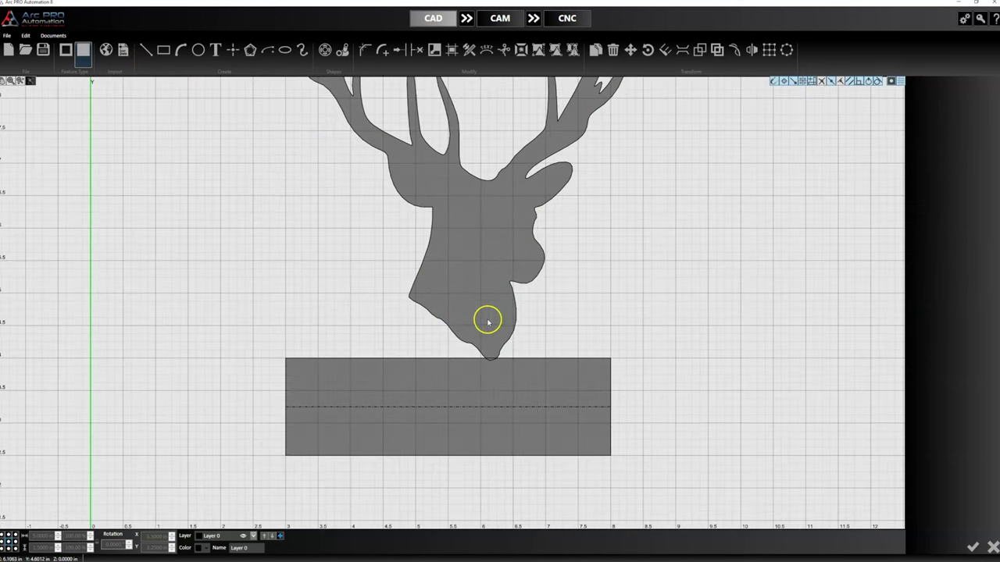
pyautogui.click(424, 307)
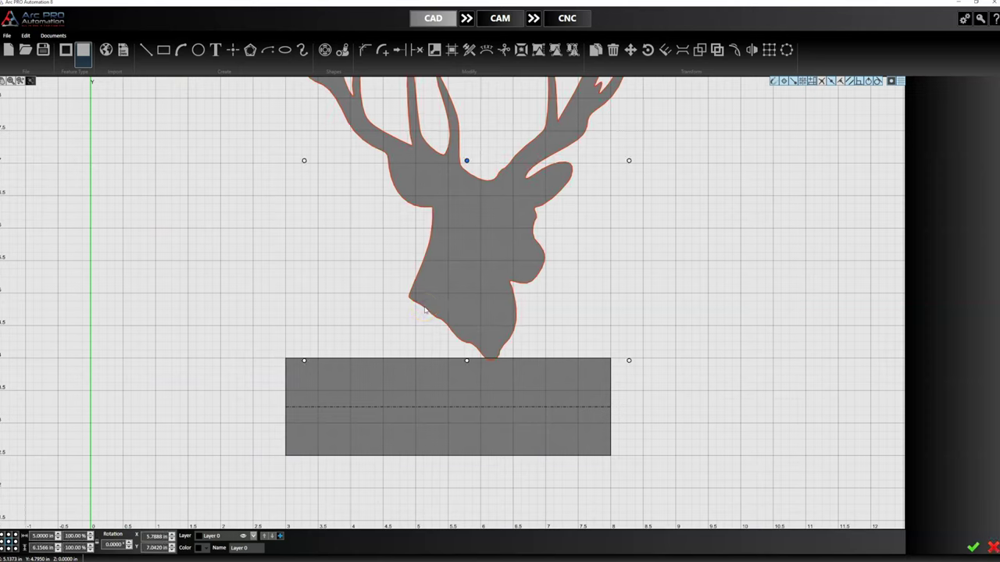
pyautogui.click(496, 305)
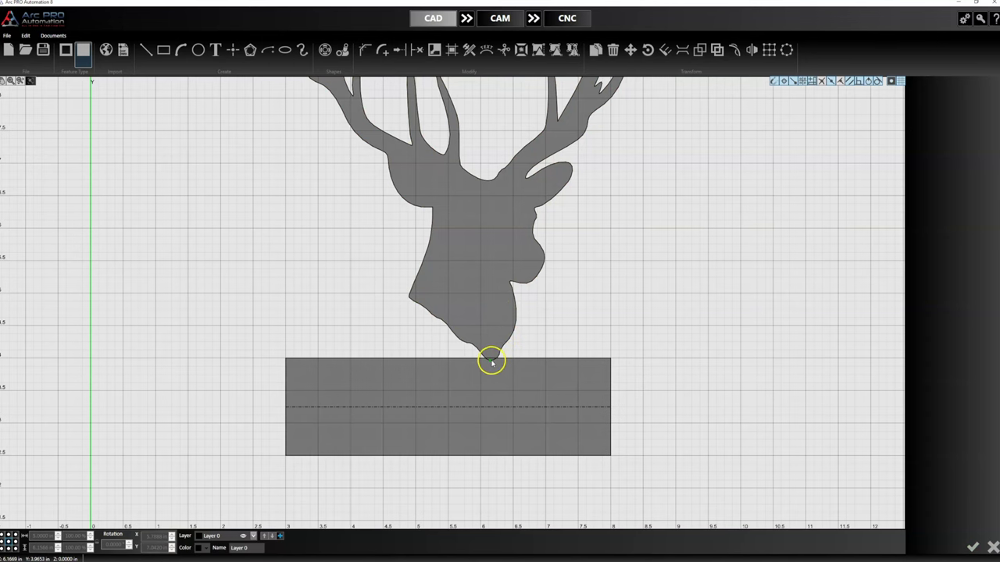
pyautogui.scroll(4, 493, 362)
pyautogui.moveTo(535, 334); pyautogui.dragTo(424, 352)
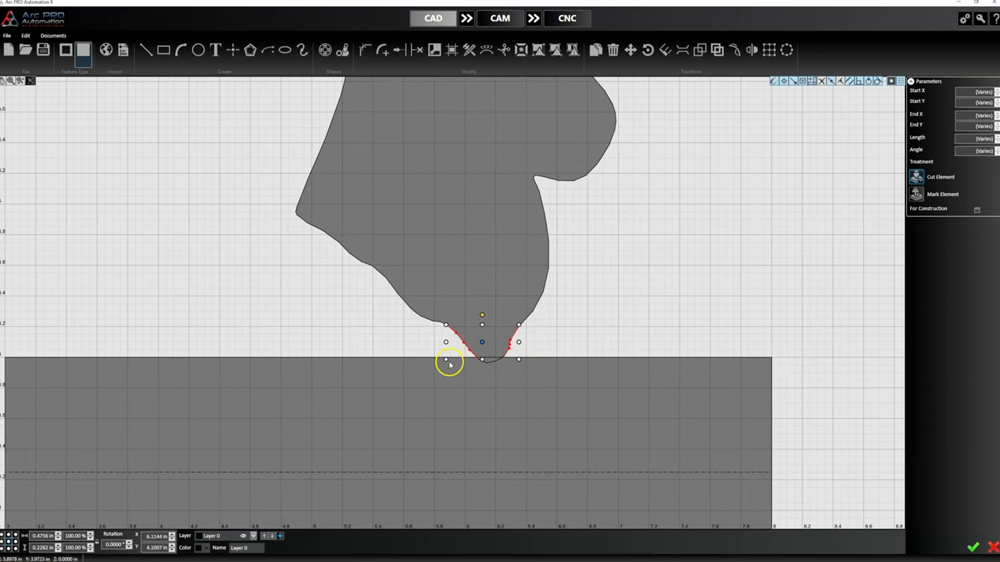
pyautogui.press('Delete')
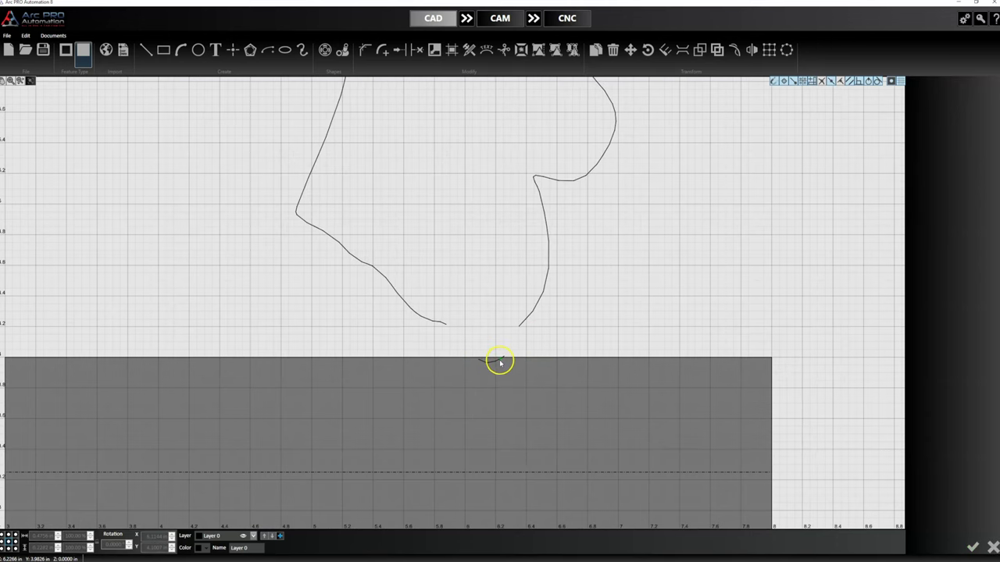
pyautogui.scroll(2, 500, 361)
pyautogui.moveTo(461, 343); pyautogui.dragTo(531, 391)
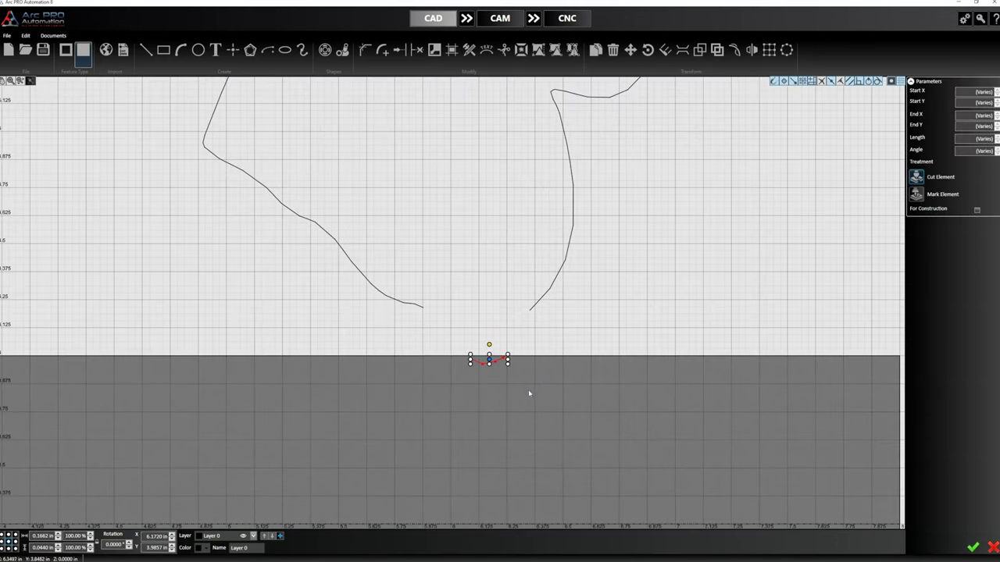
pyautogui.press('Delete')
# - Delete the lower ends of both neck curves and stray short segments
pyautogui.moveTo(171, 161); pyautogui.dragTo(597, 323)
pyautogui.press('Delete')
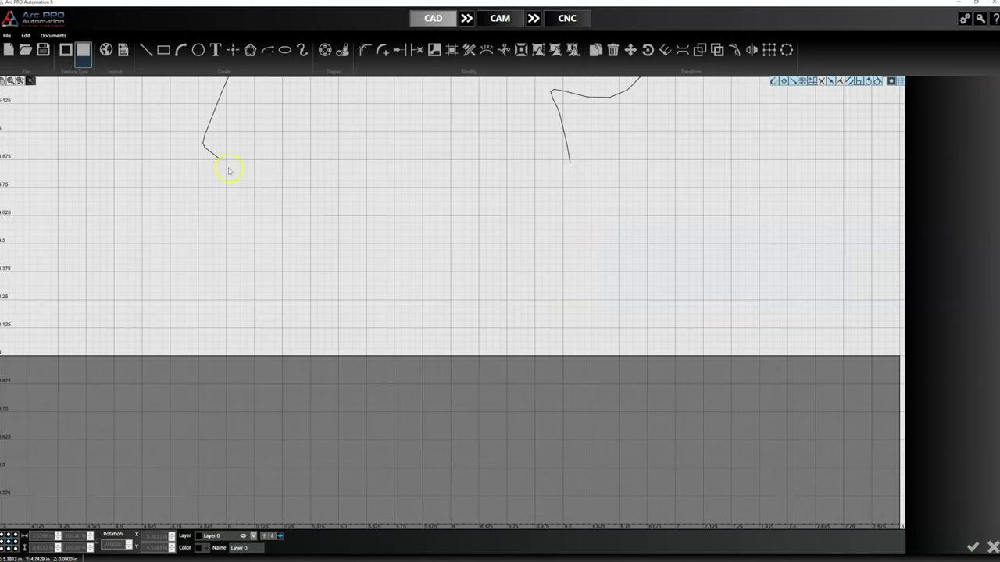
pyautogui.moveTo(193, 144); pyautogui.dragTo(234, 179)
pyautogui.press('Delete')
pyautogui.click(204, 142)
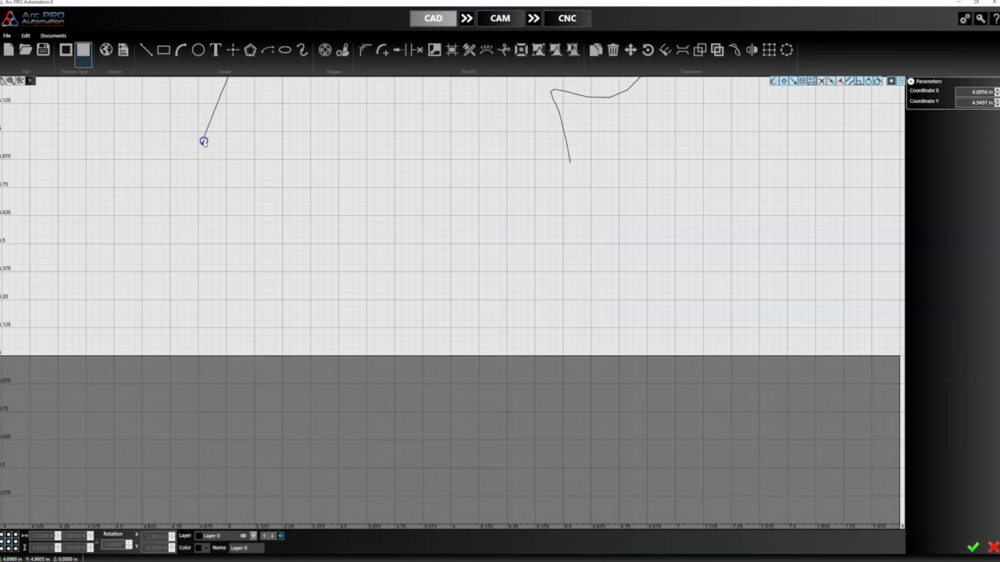
pyautogui.click(203, 140)
pyautogui.click(377, 157)
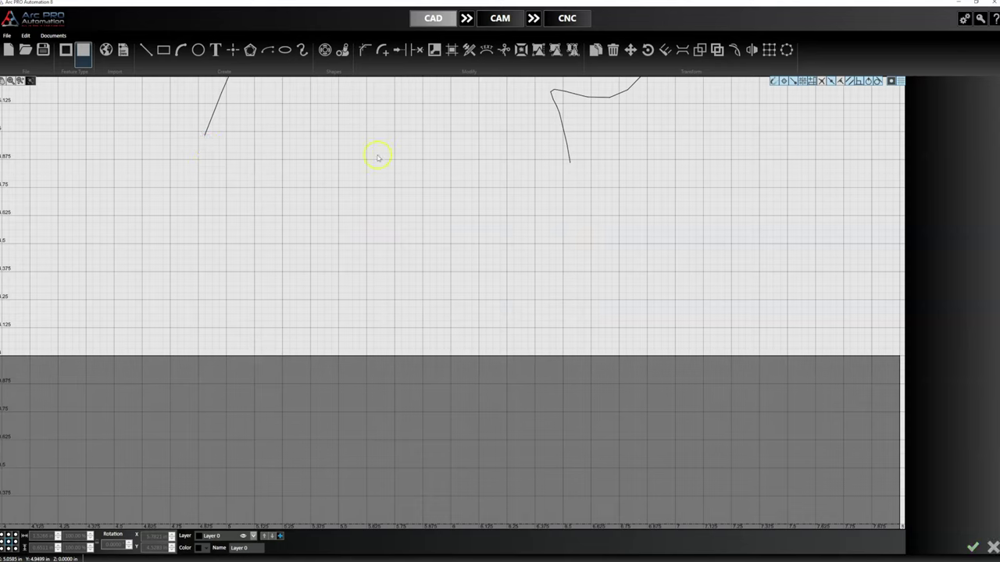
pyautogui.click(563, 146)
pyautogui.press('Delete')
pyautogui.scroll(-4, 395, 273)
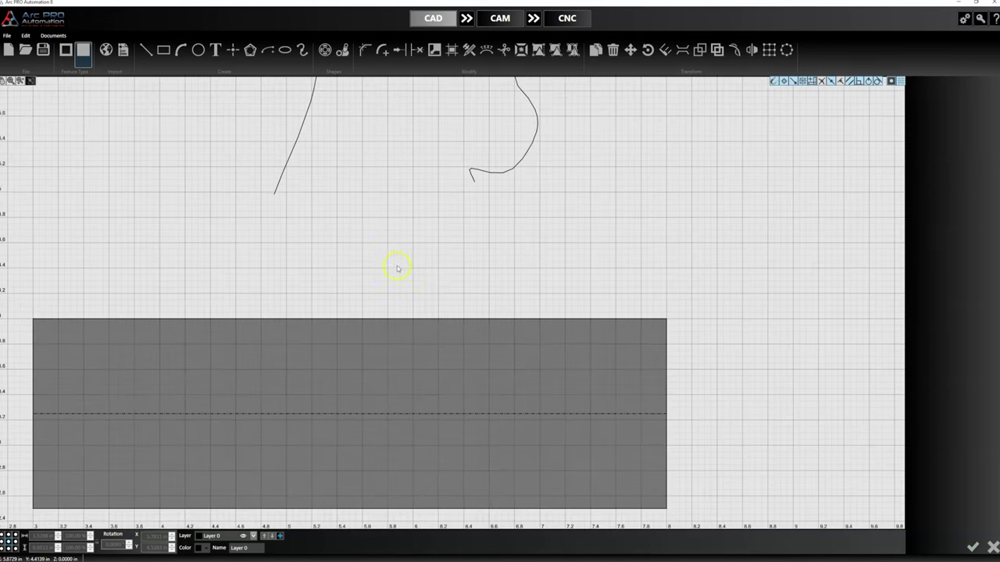
pyautogui.scroll(-2, 350, 224)
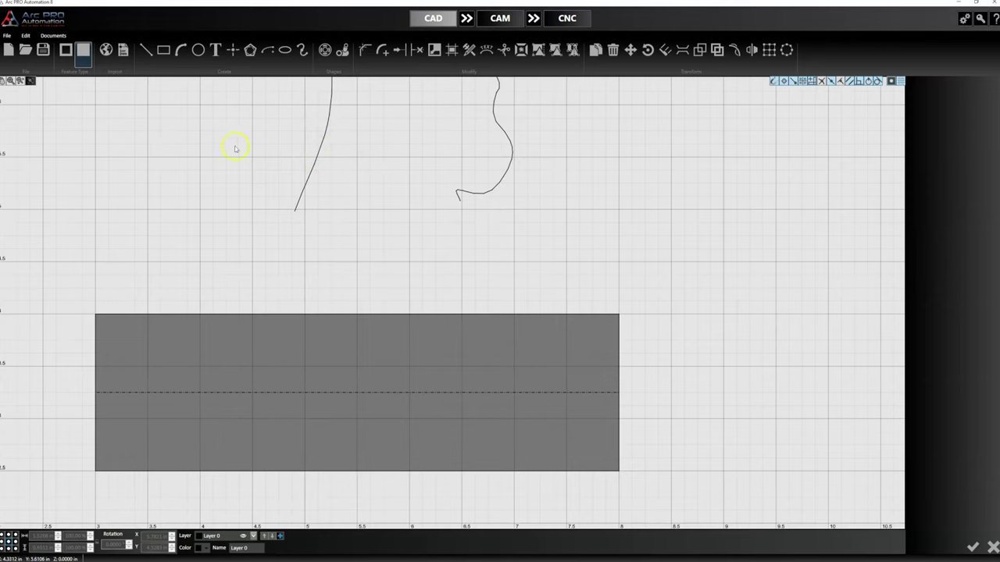
pyautogui.click(146, 52)
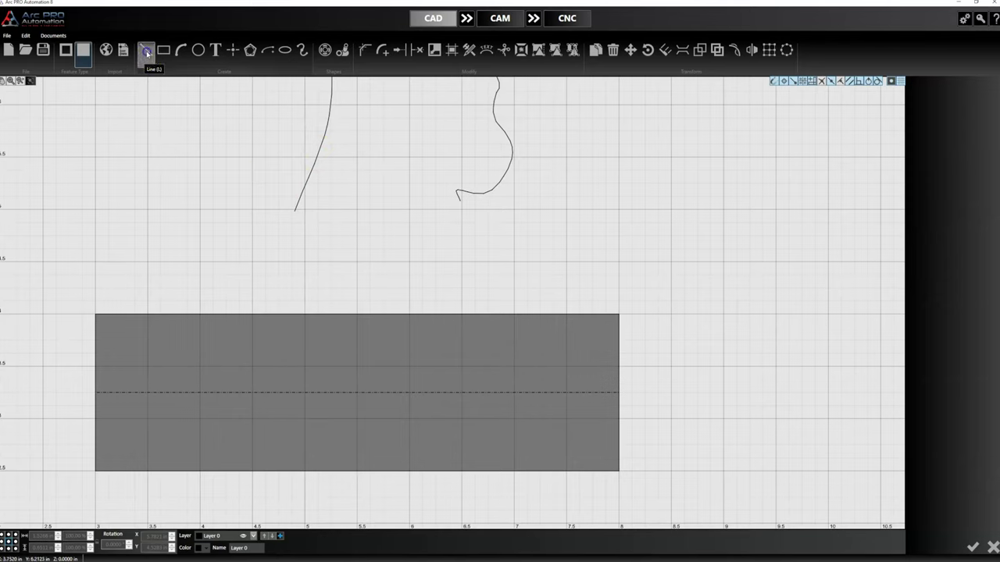
# - Extend the left and right neck curves down to the rectangle's top edge
pyautogui.click(297, 213)
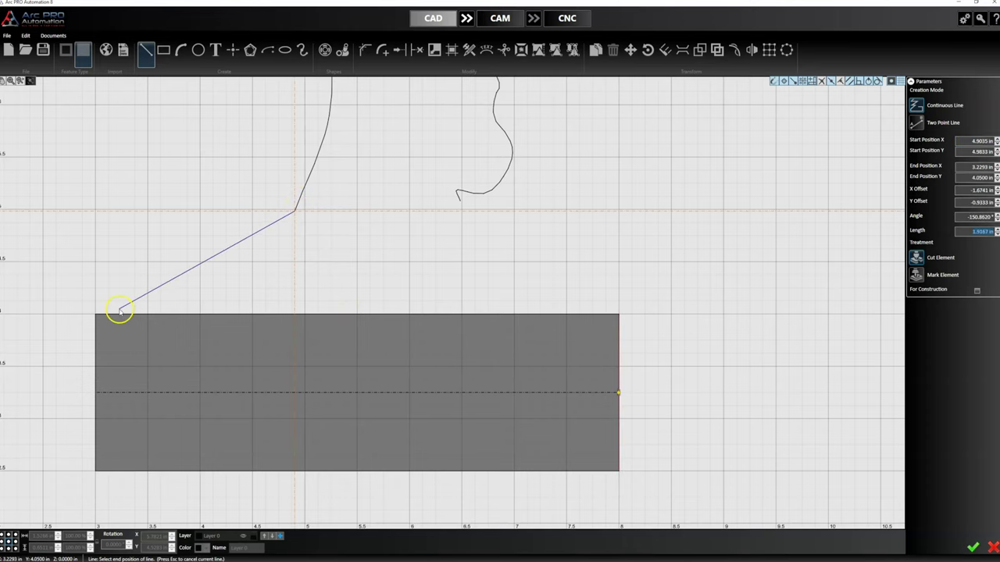
pyautogui.press('Escape')
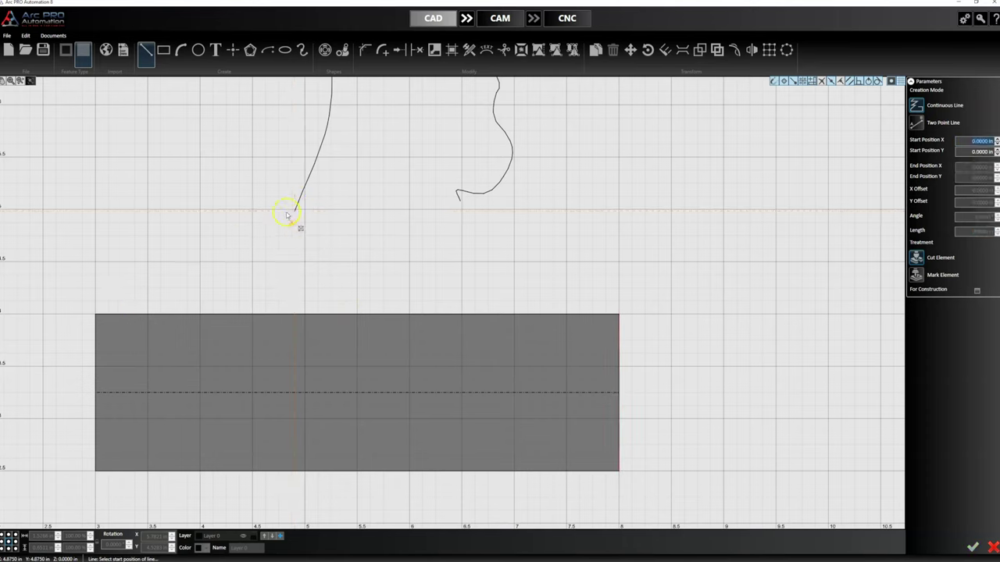
pyautogui.press('Escape')
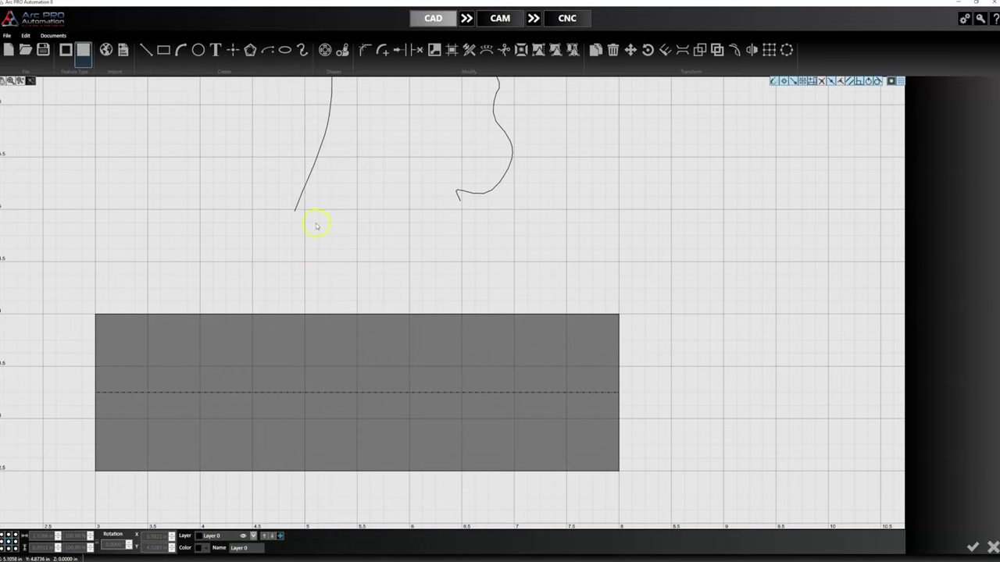
pyautogui.press('e')
pyautogui.click(299, 205)
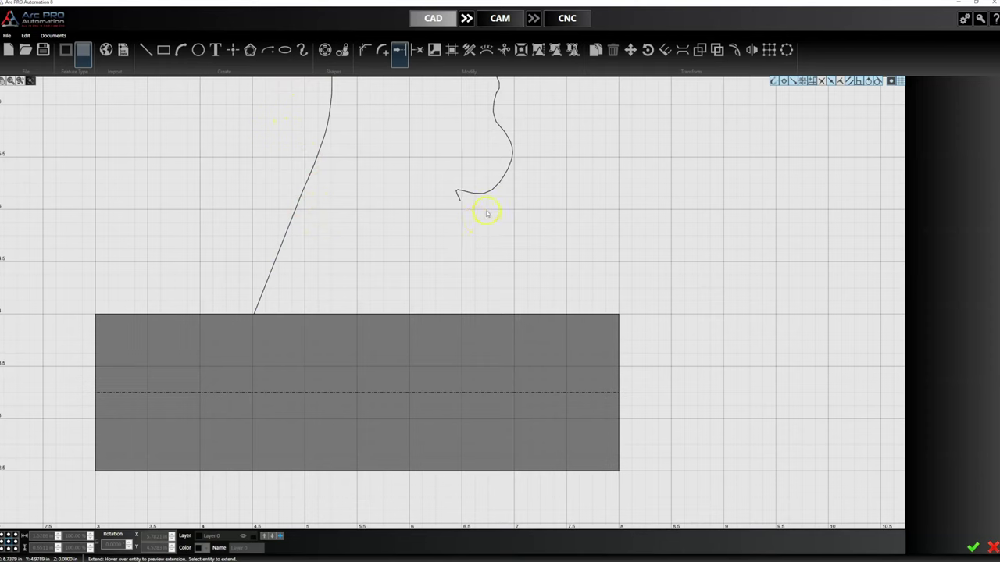
pyautogui.click(461, 197)
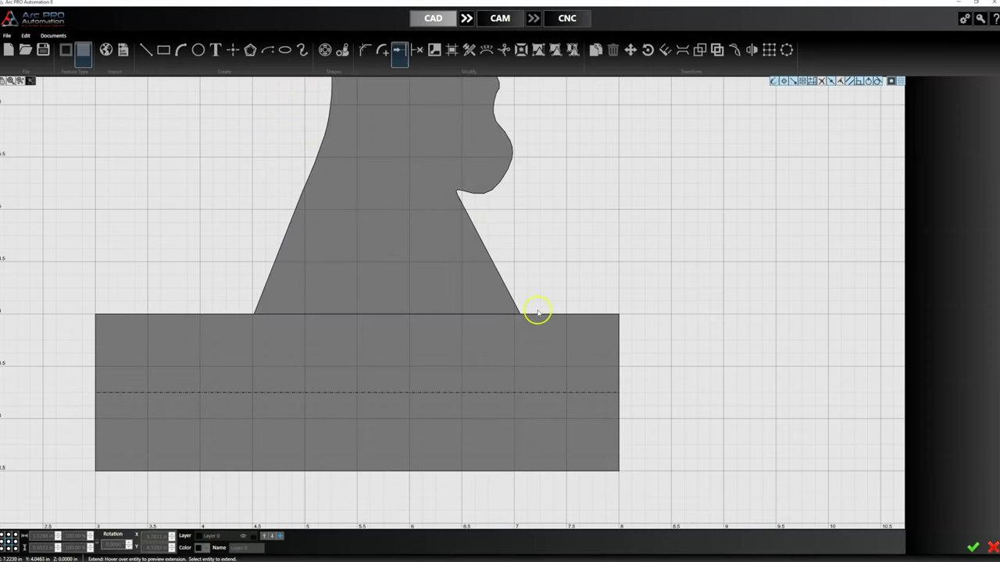
pyautogui.press('Escape')
# - Enter and leave trim mode without trimming, zooming to inspect the neck joins
pyautogui.scroll(2, 460, 197)
pyautogui.scroll(5, 459, 197)
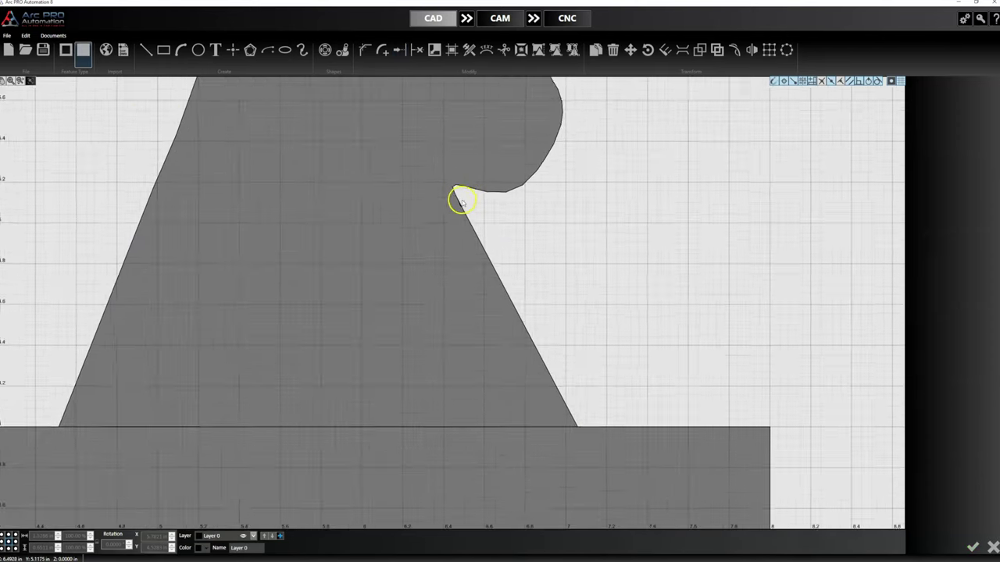
pyautogui.scroll(1, 456, 209)
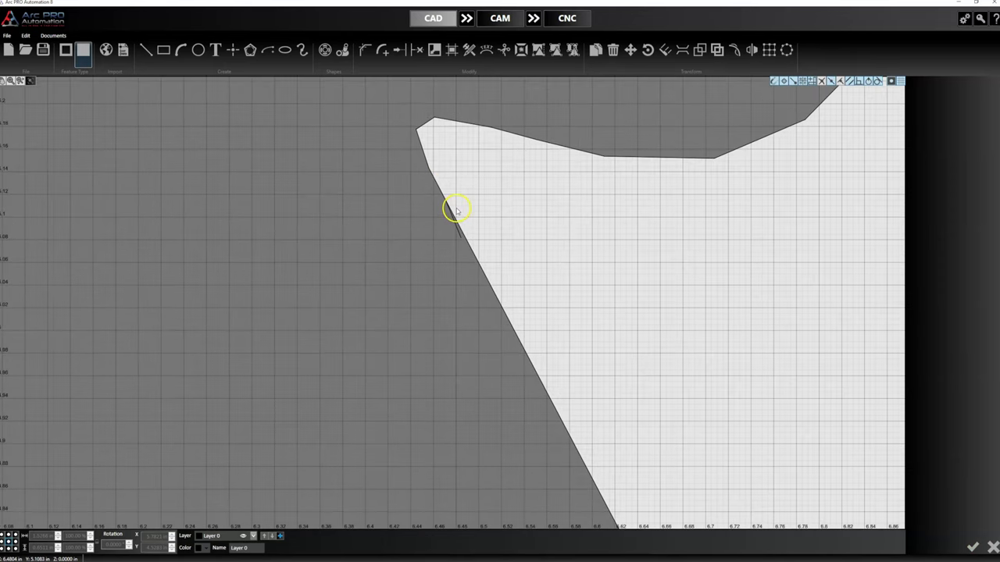
pyautogui.press('t')
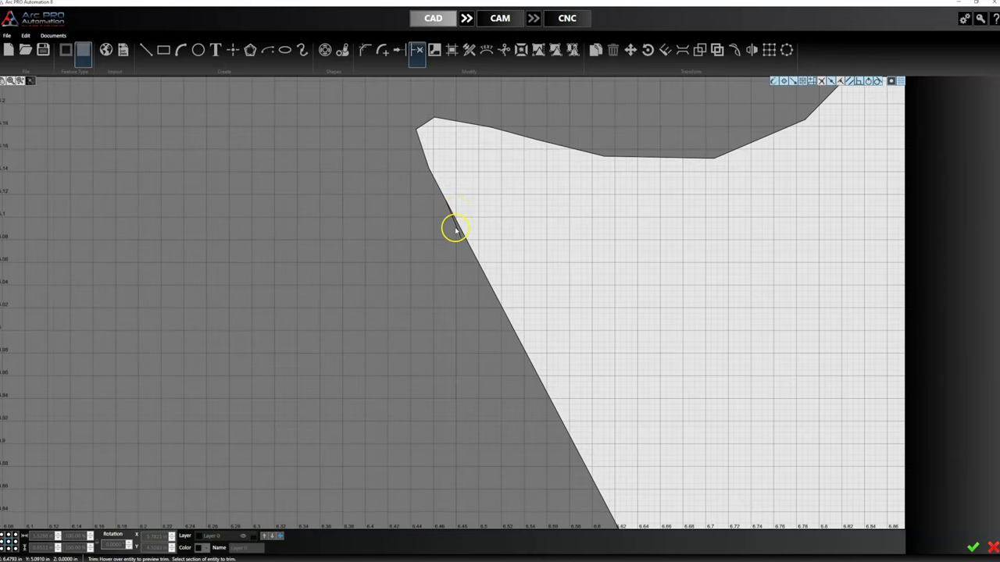
pyautogui.scroll(-6, 458, 204)
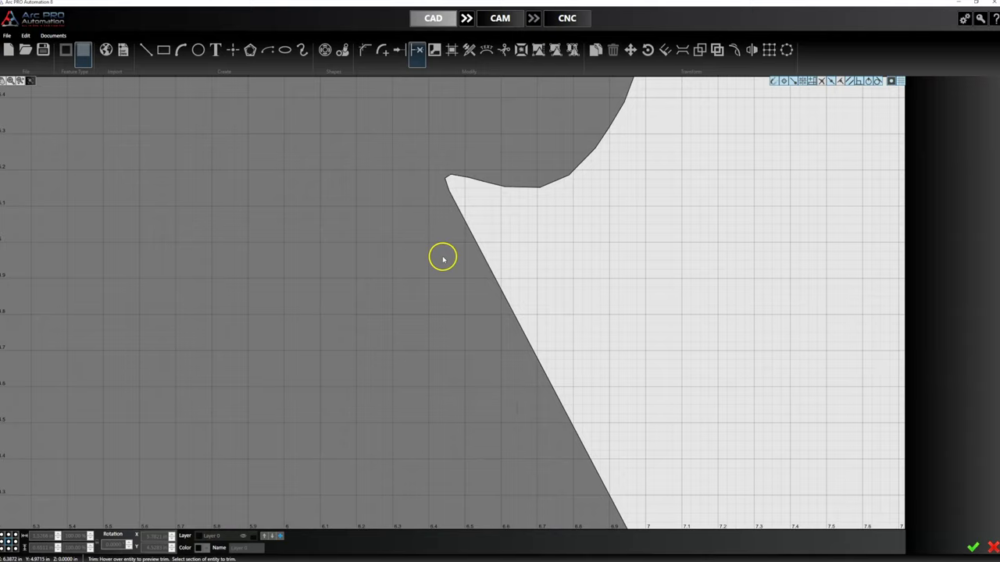
pyautogui.scroll(-2, 454, 255)
pyautogui.press('Escape')
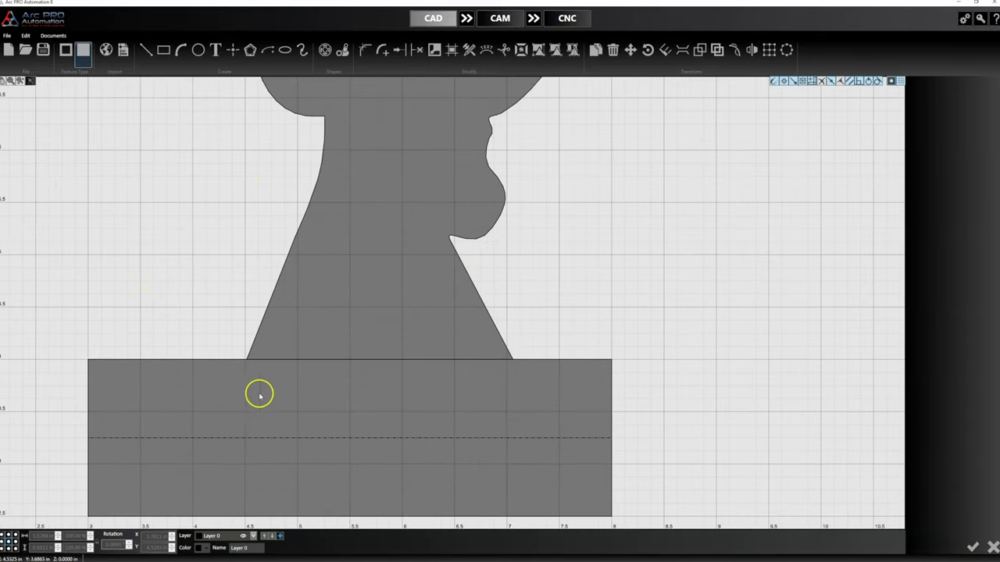
pyautogui.scroll(-1, 427, 390)
pyautogui.scroll(1, 308, 346)
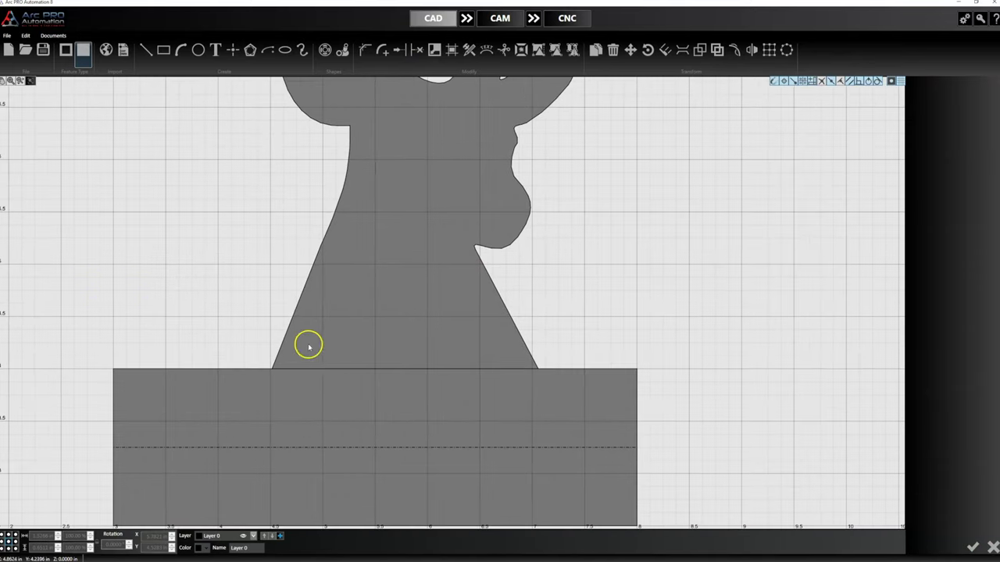
pyautogui.scroll(-4, 341, 382)
pyautogui.scroll(1, 310, 368)
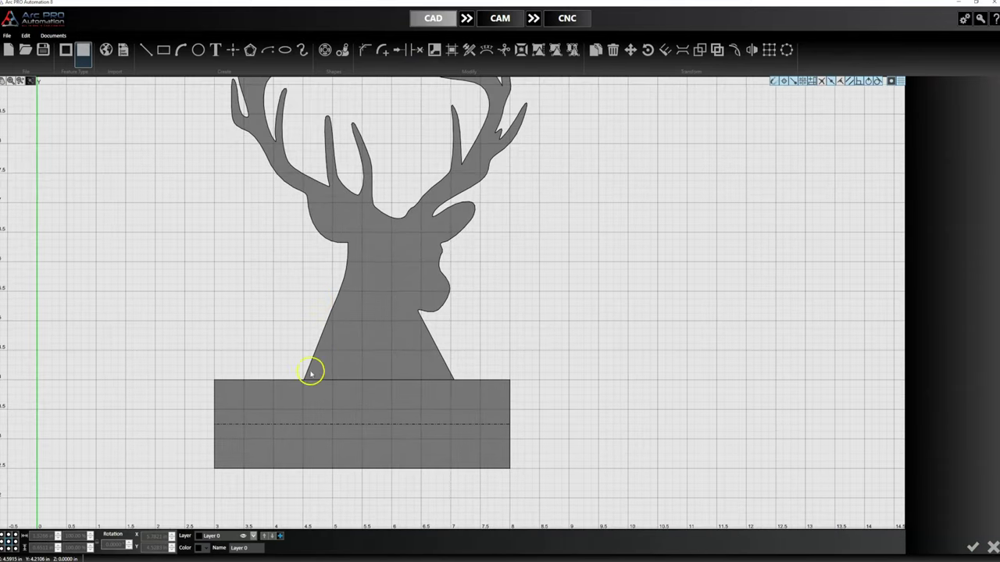
pyautogui.scroll(-2, 341, 353)
pyautogui.scroll(1, 343, 367)
pyautogui.scroll(2, 344, 368)
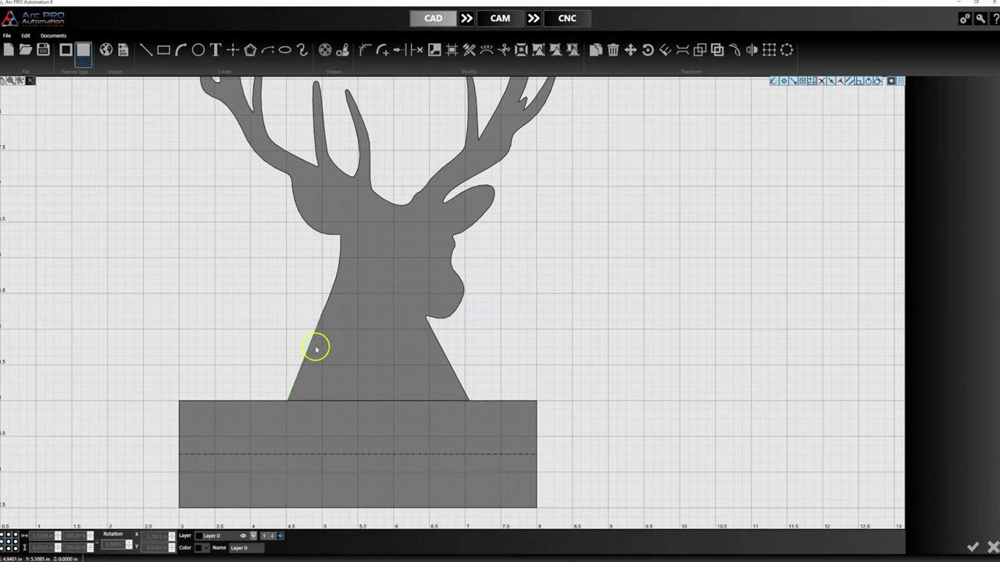
# - Draw lines from (3, 4) up to (3, 4.5) and across to (8, 4.5)
pyautogui.click(146, 49)
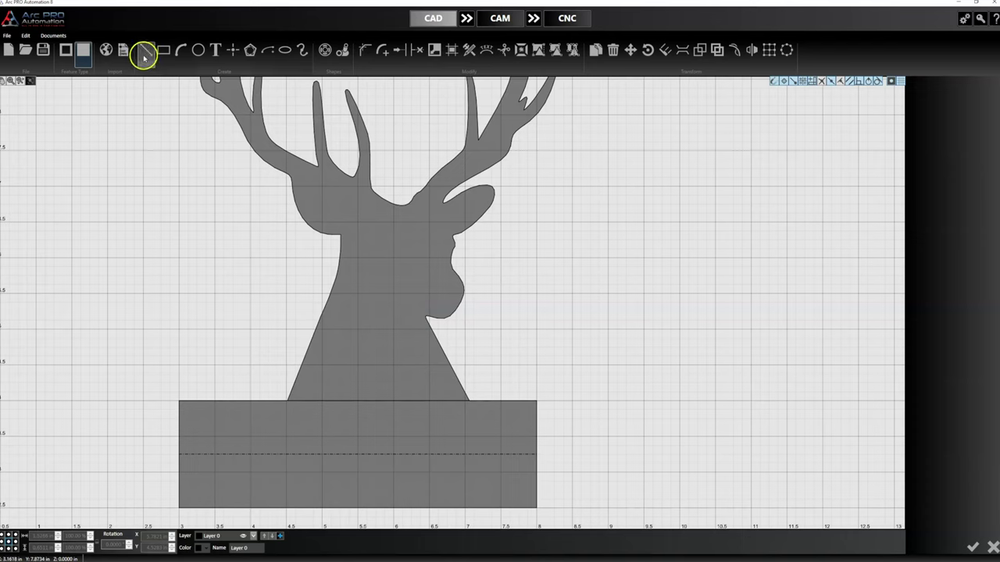
pyautogui.click(180, 400)
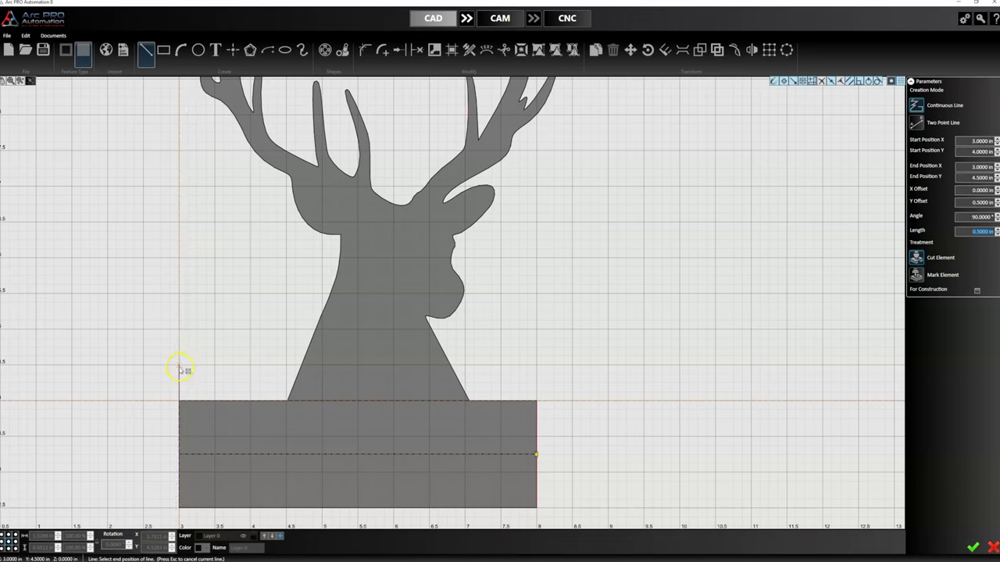
pyautogui.click(179, 364)
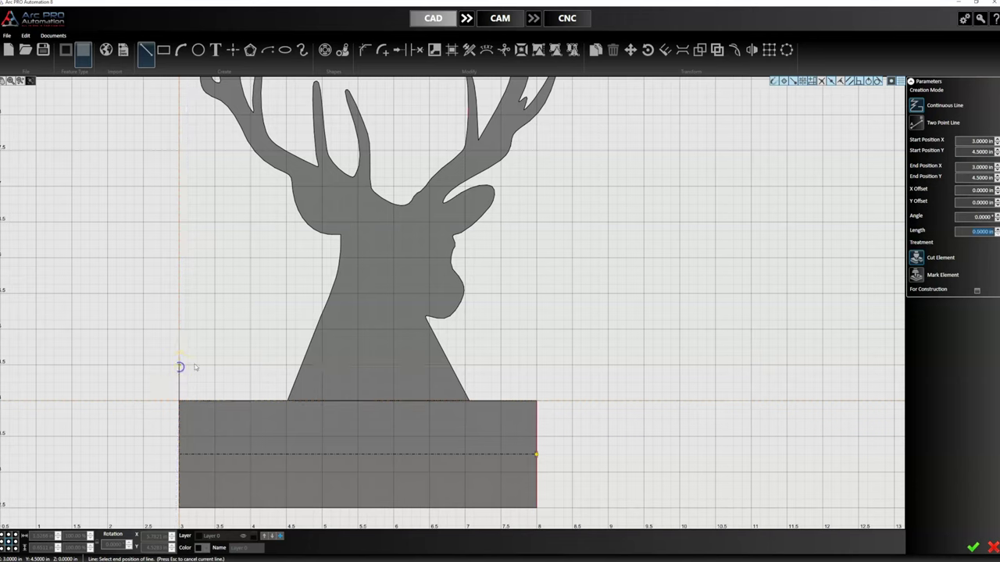
pyautogui.click(537, 366)
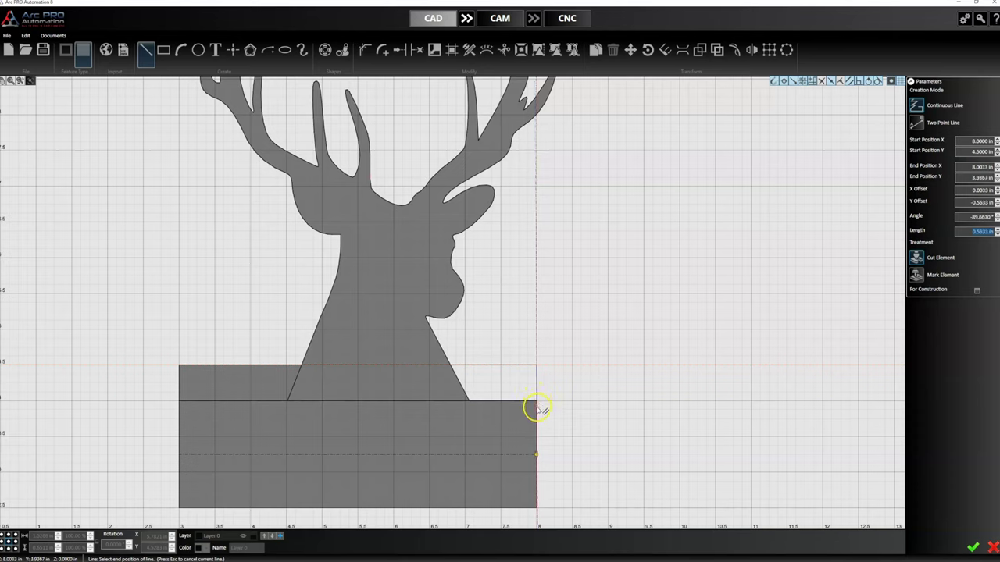
pyautogui.scroll(2, 532, 405)
pyautogui.scroll(4, 530, 404)
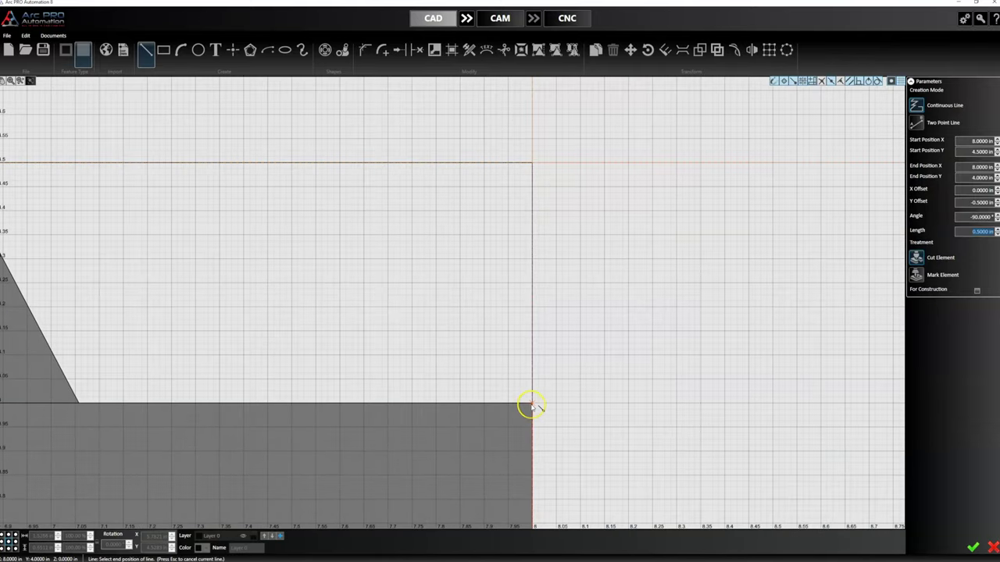
# - Close the band down to (8, 4) and trim the slanted neck lines inside the panel
pyautogui.click(533, 404)
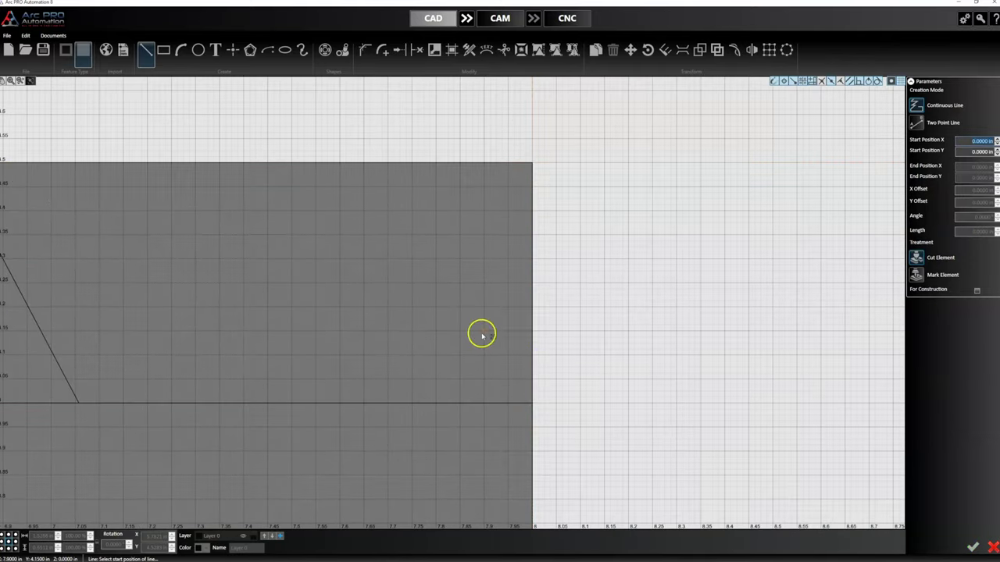
pyautogui.scroll(-4, 524, 326)
pyautogui.press('Escape')
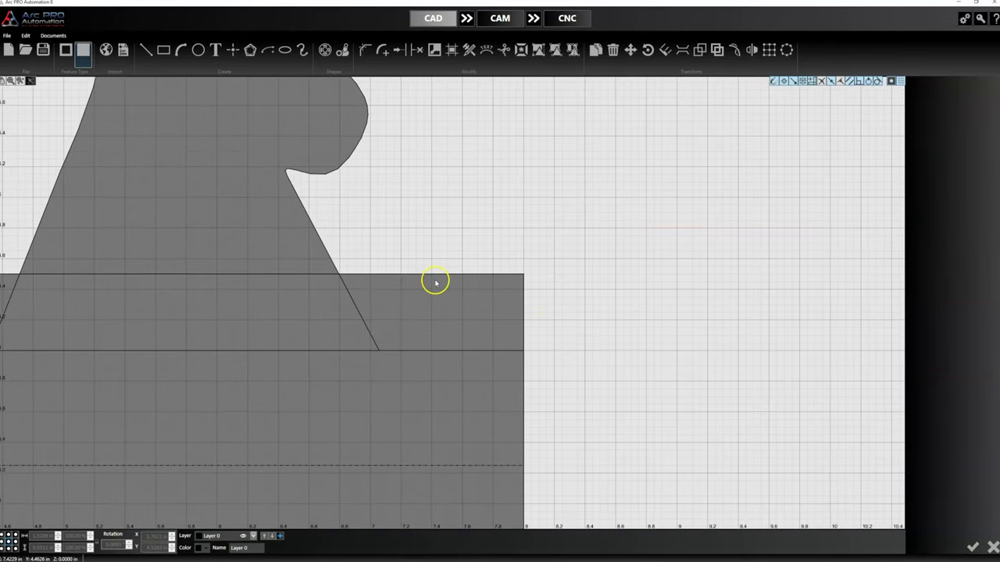
pyautogui.press('t')
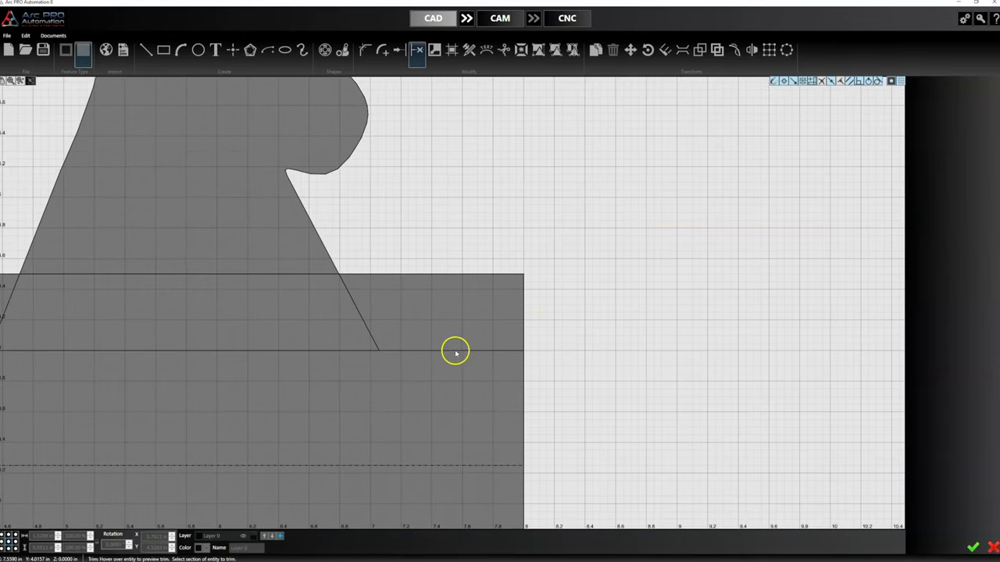
pyautogui.click(455, 352)
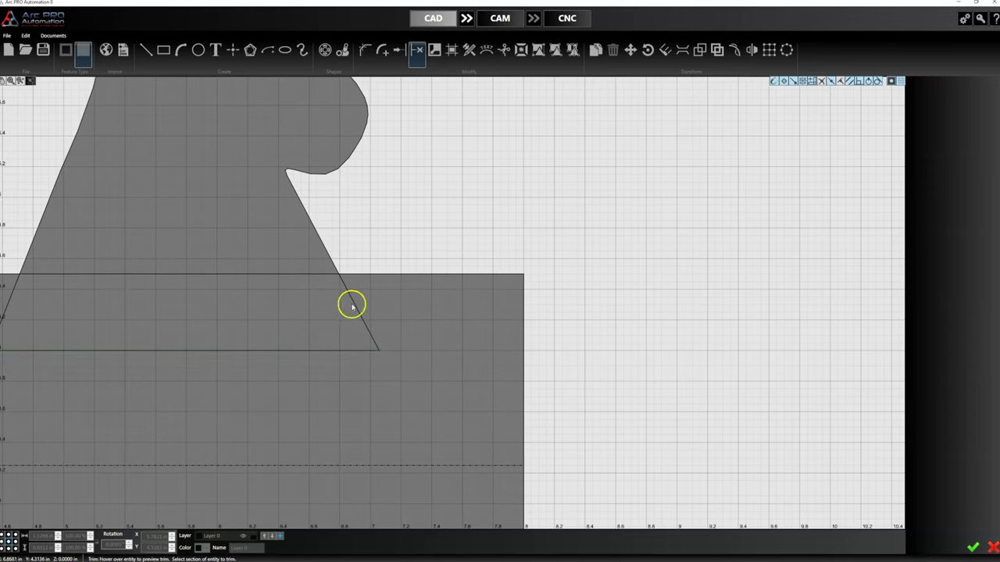
pyautogui.click(352, 303)
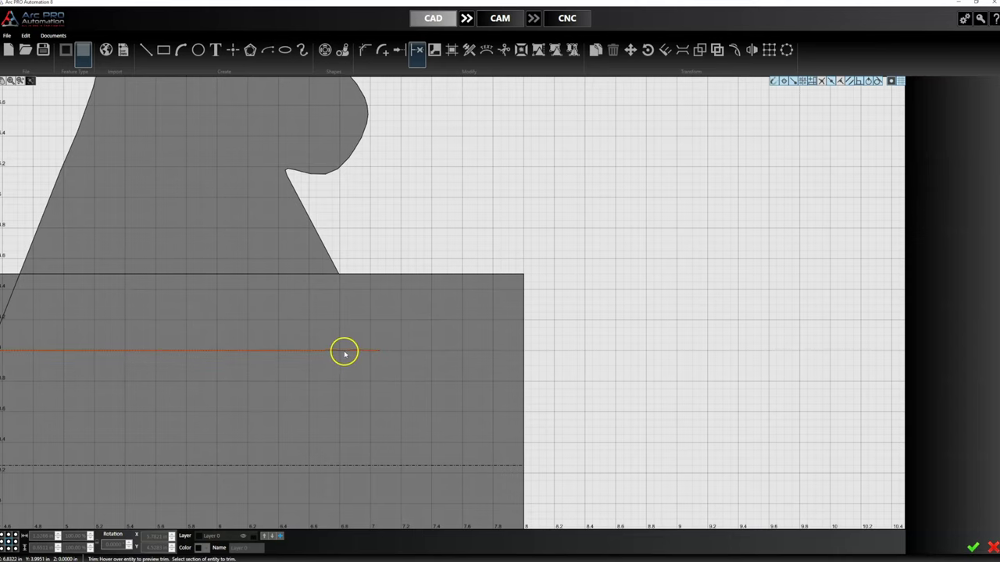
pyautogui.click(302, 275)
pyautogui.scroll(-3, 302, 275)
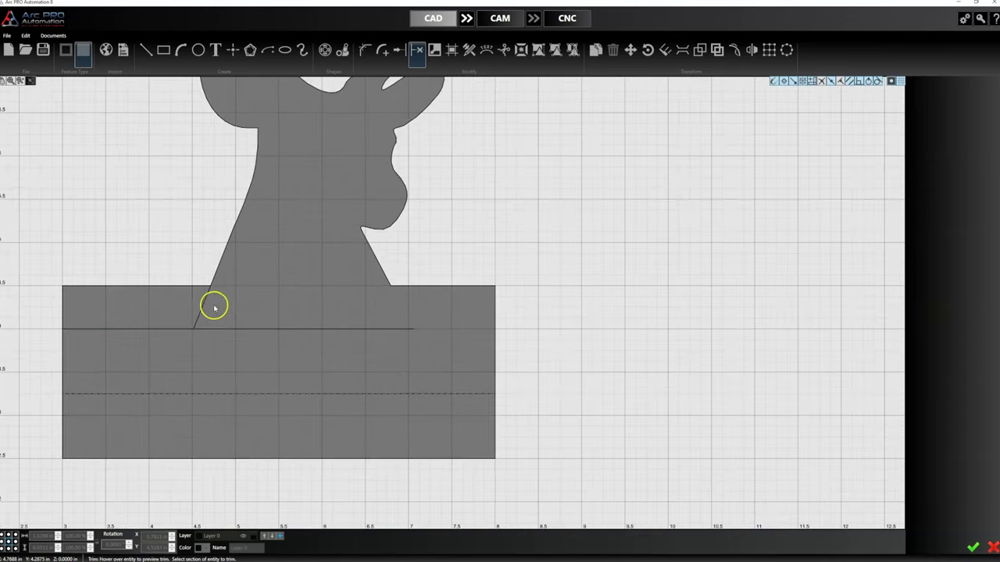
pyautogui.click(202, 310)
pyautogui.press('Escape')
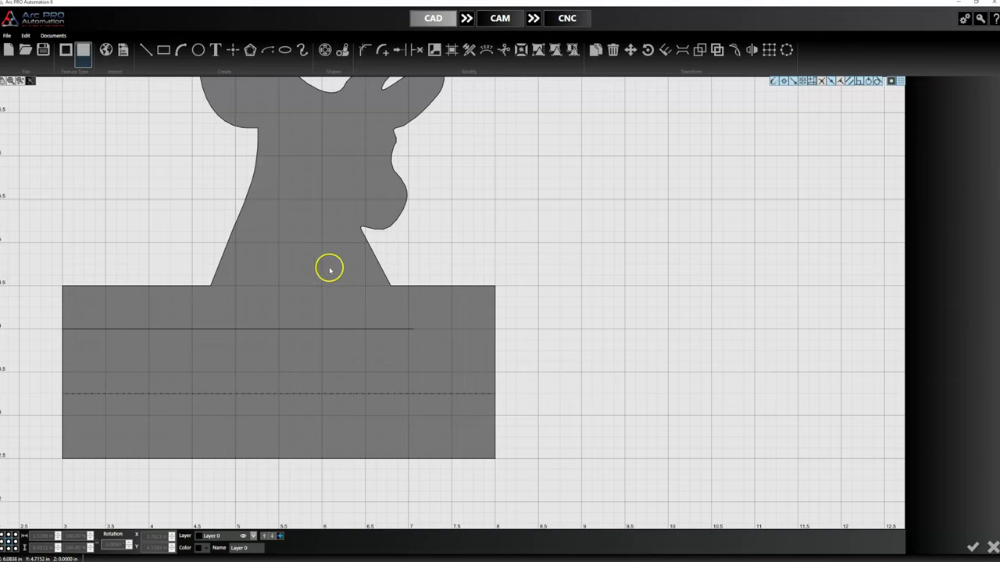
# - Extend the upper horizontal line to the rectangle's right edge
pyautogui.press('e')
pyautogui.click(403, 331)
pyautogui.scroll(-5, 360, 373)
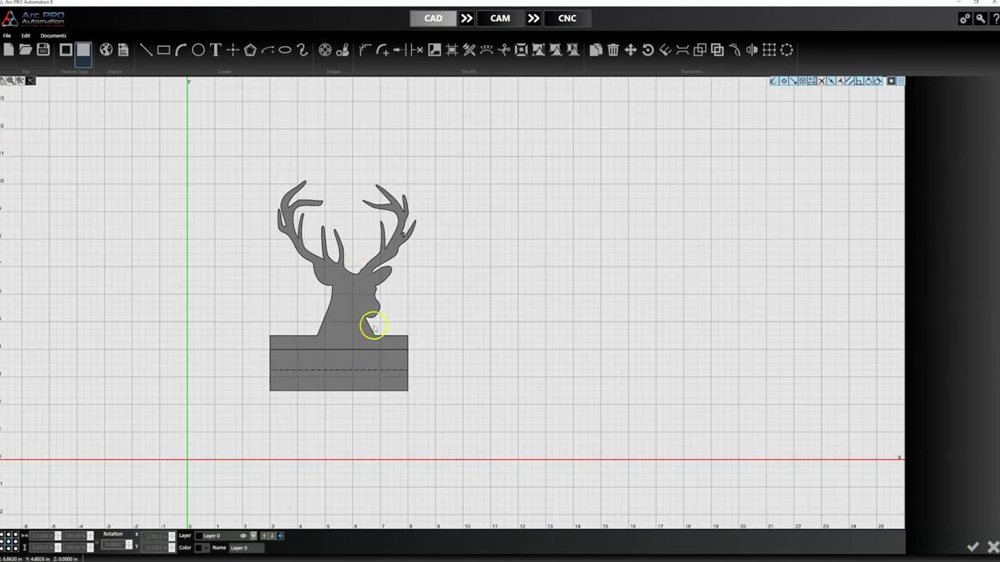
pyautogui.scroll(1, 356, 299)
pyautogui.scroll(1, 357, 300)
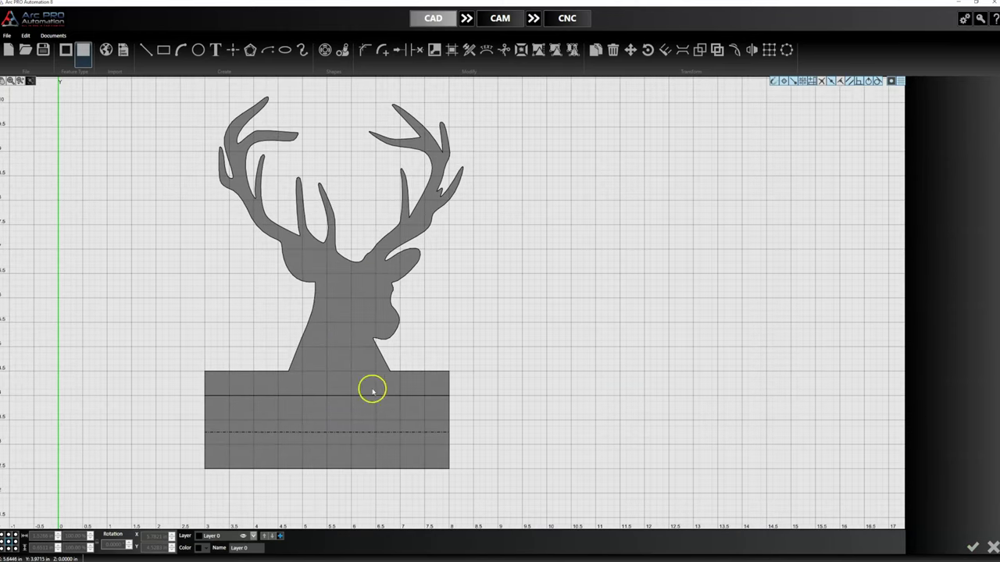
pyautogui.scroll(3, 192, 396)
# - Add a 0.25 in circle centred at the band line's midpoint, X 5.5, Y 4
pyautogui.click(232, 397)
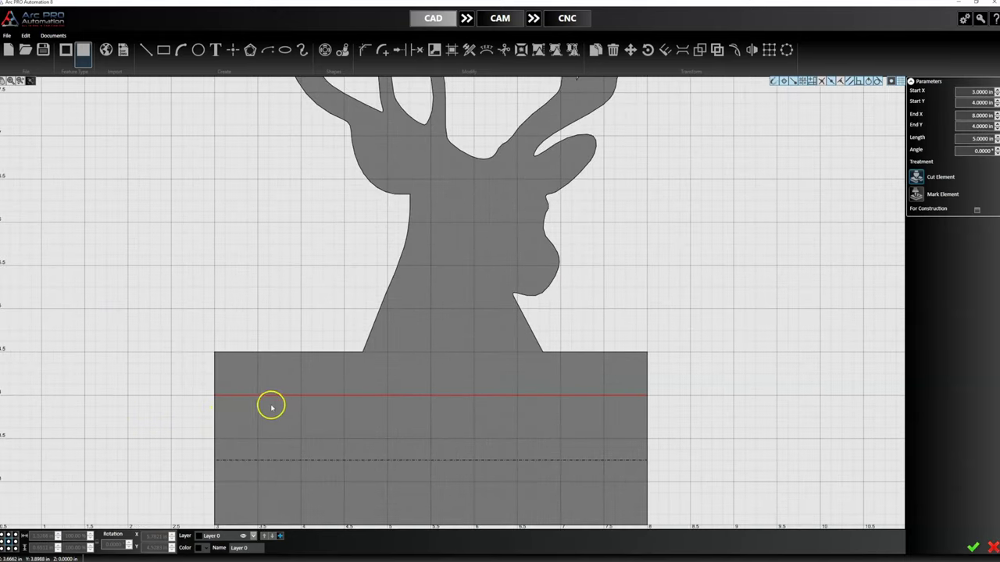
pyautogui.click(199, 50)
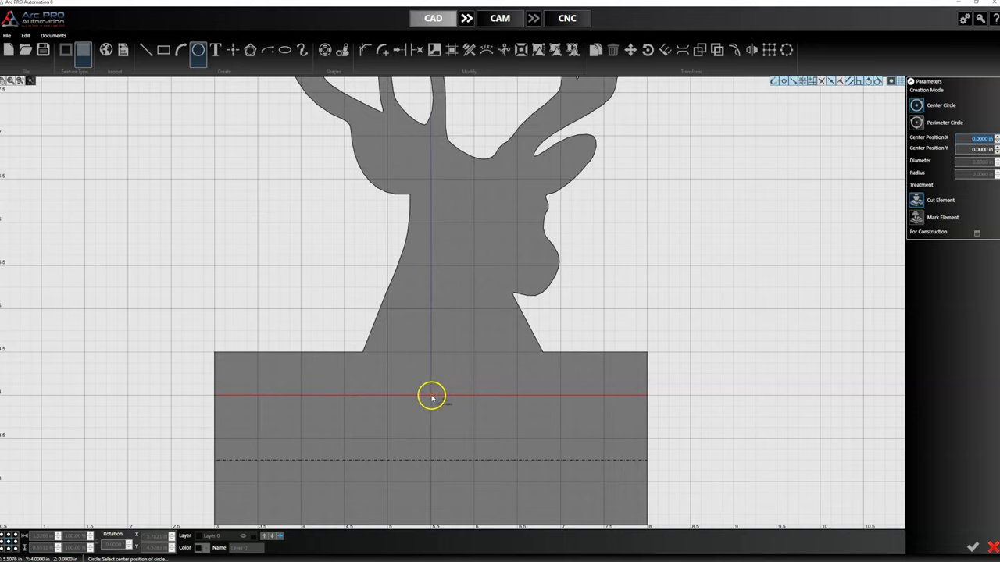
pyautogui.click(430, 396)
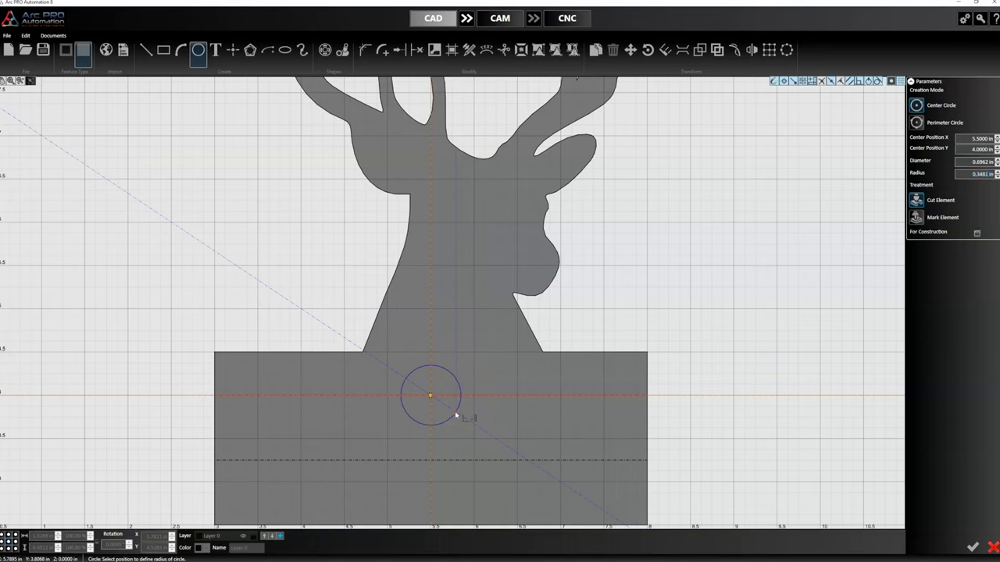
pyautogui.press('Tab')
pyautogui.press('Tab')
pyautogui.press('Return')
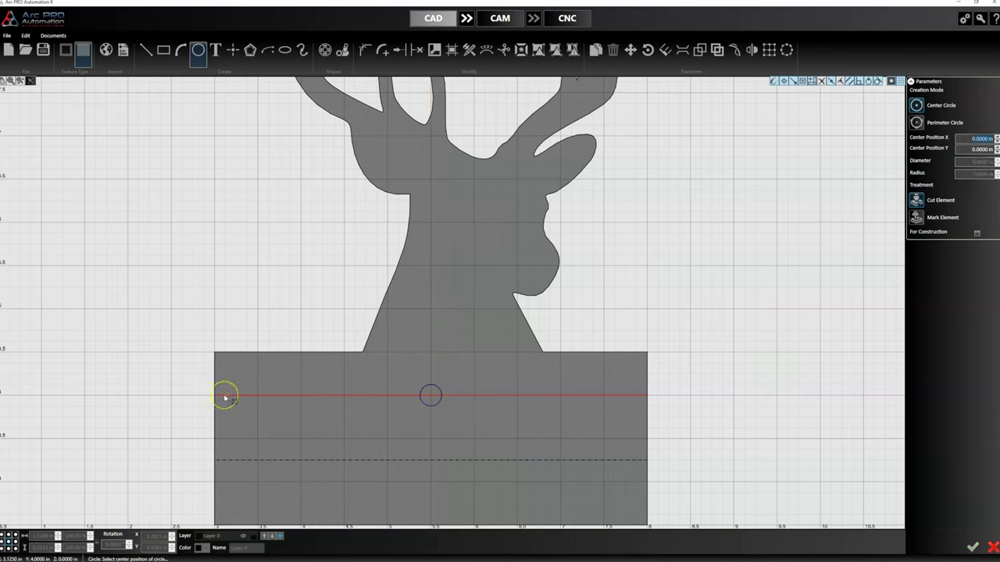
# - Add a 0.25 in circle at the line's left end, X 3.125, replacing an oversized attempt
pyautogui.click(225, 397)
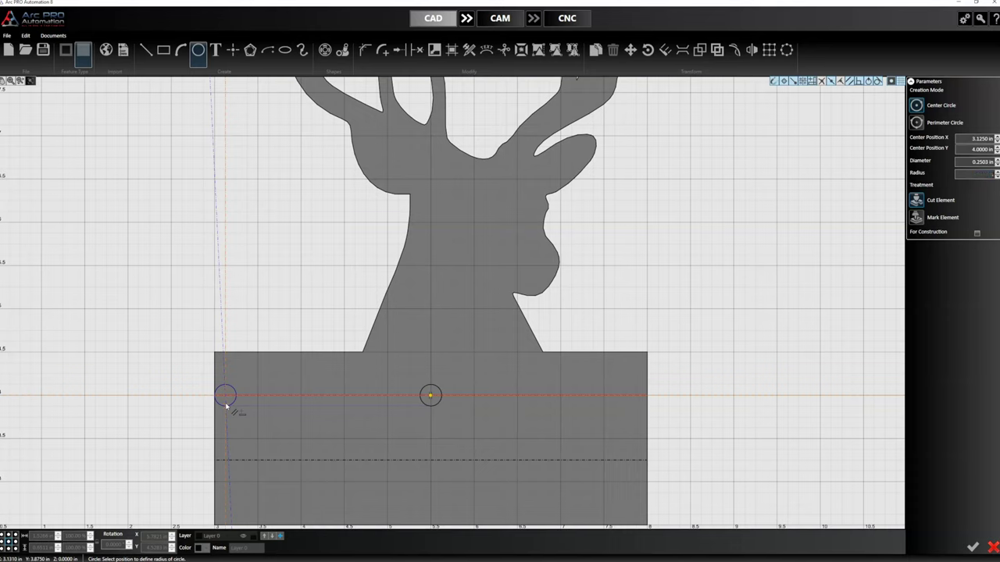
pyautogui.press('Return')
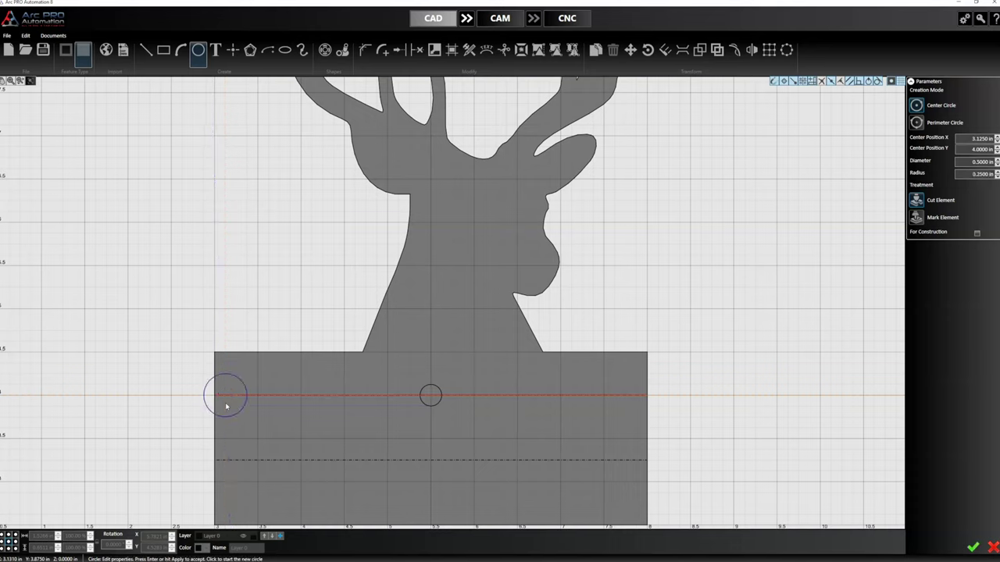
pyautogui.press('Escape')
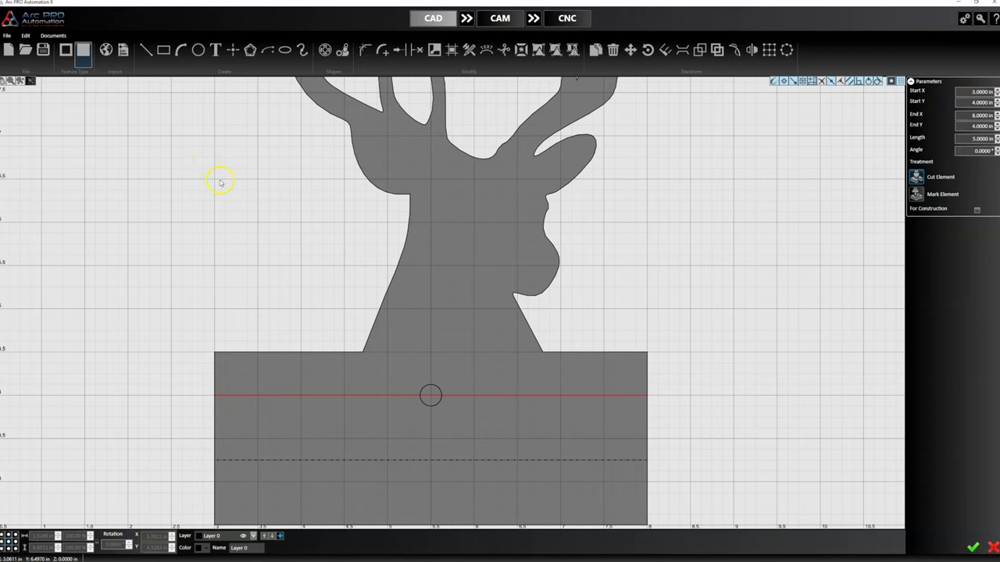
pyautogui.press('c')
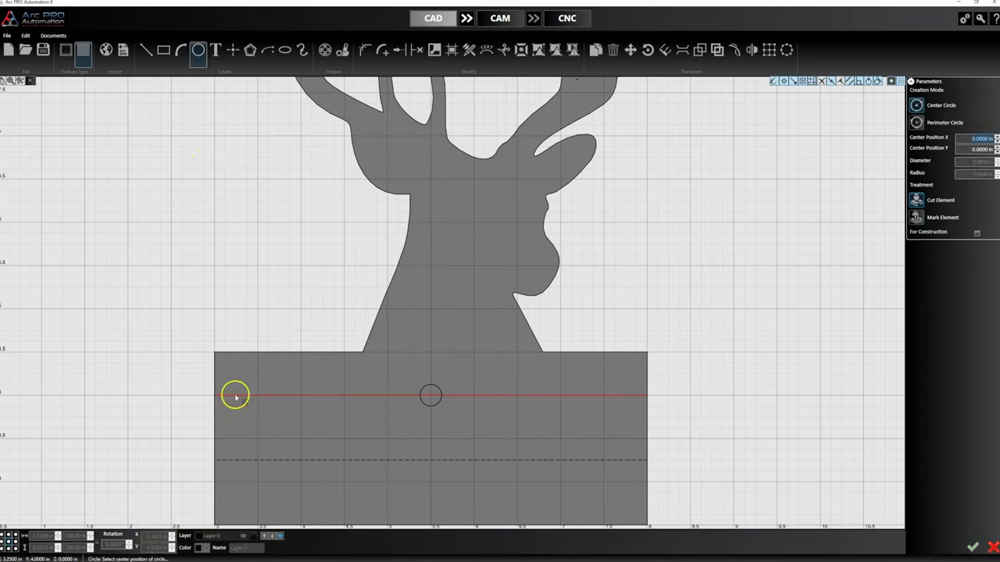
pyautogui.click(226, 396)
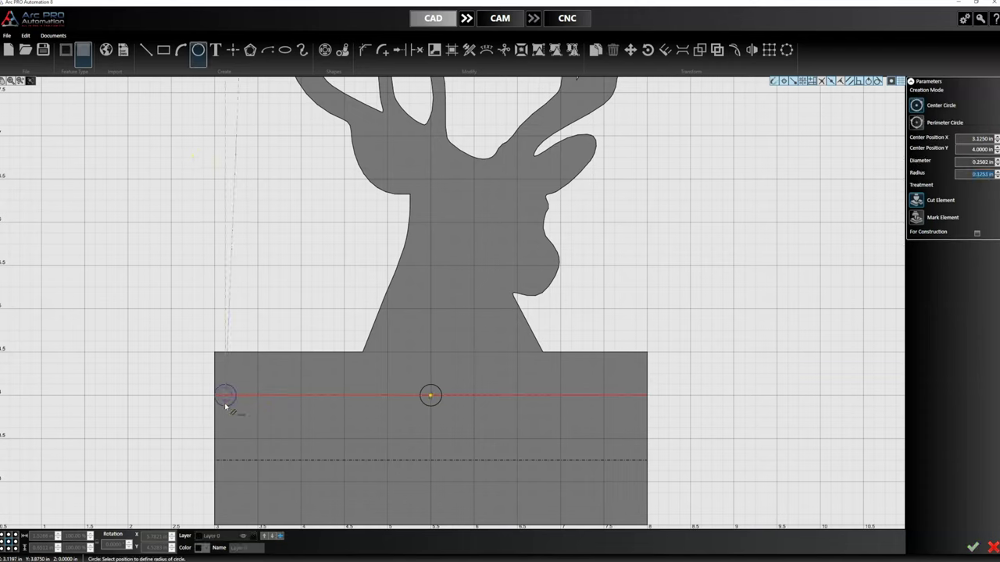
pyautogui.press('Tab')
pyautogui.press('Tab')
pyautogui.press('Tab')
pyautogui.press('Tab')
pyautogui.press('Tab')
pyautogui.press('Tab')
pyautogui.press('Tab')
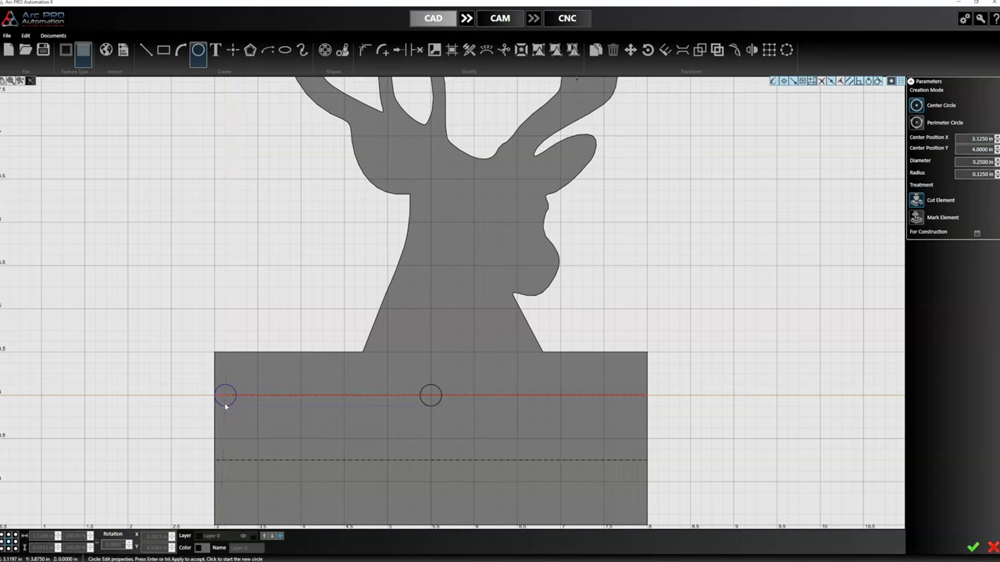
pyautogui.press('Return')
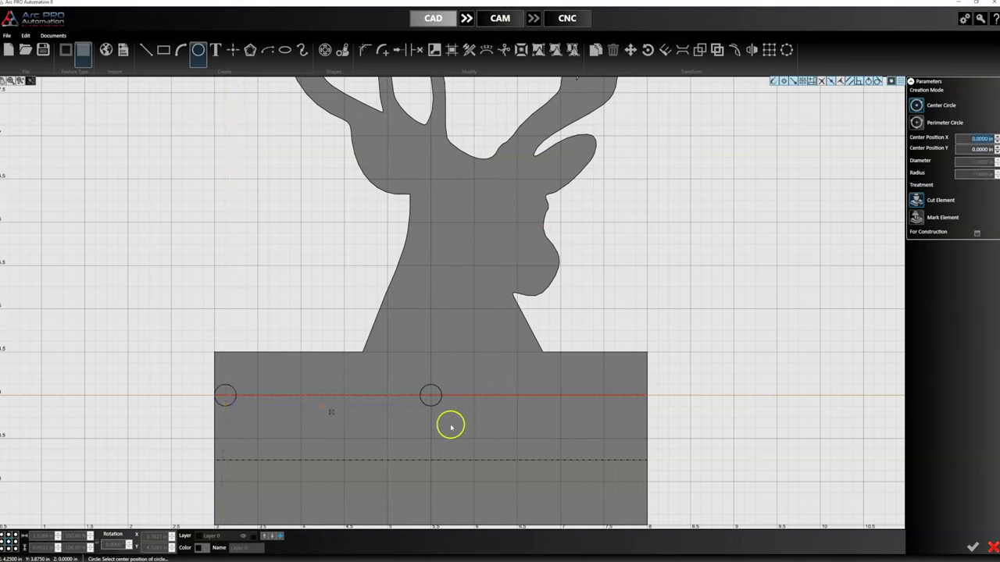
# - Add a 0.25 in diameter circle at the line's right end, X 7.875
pyautogui.click(638, 397)
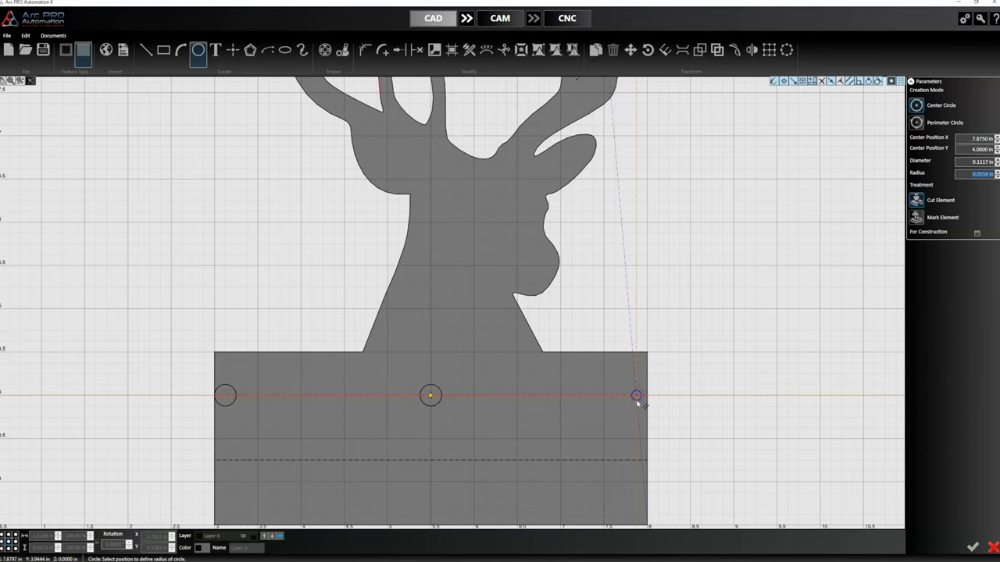
pyautogui.press('Tab')
pyautogui.press('Tab')
pyautogui.write('.25')
pyautogui.press('Return')
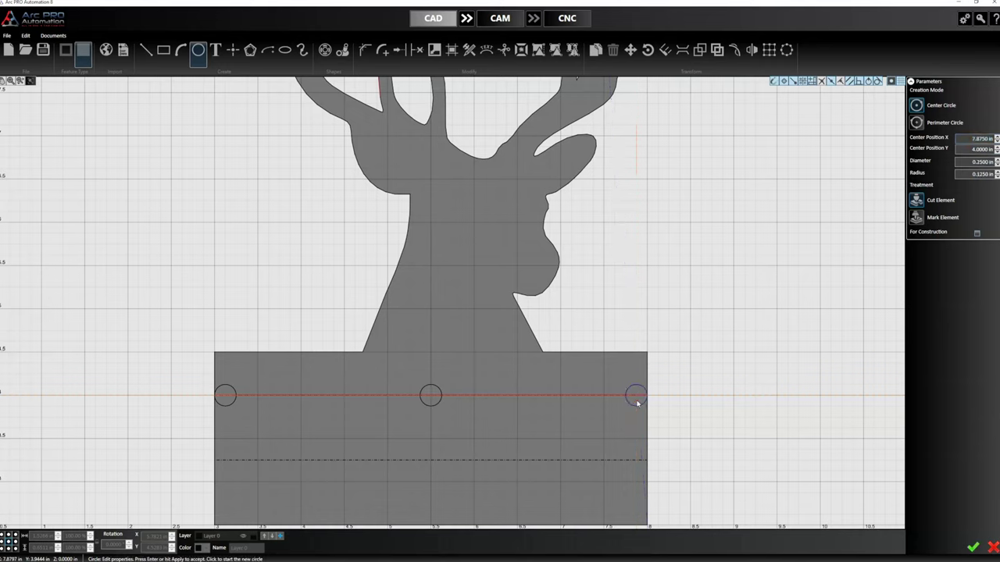
pyautogui.click(637, 403)
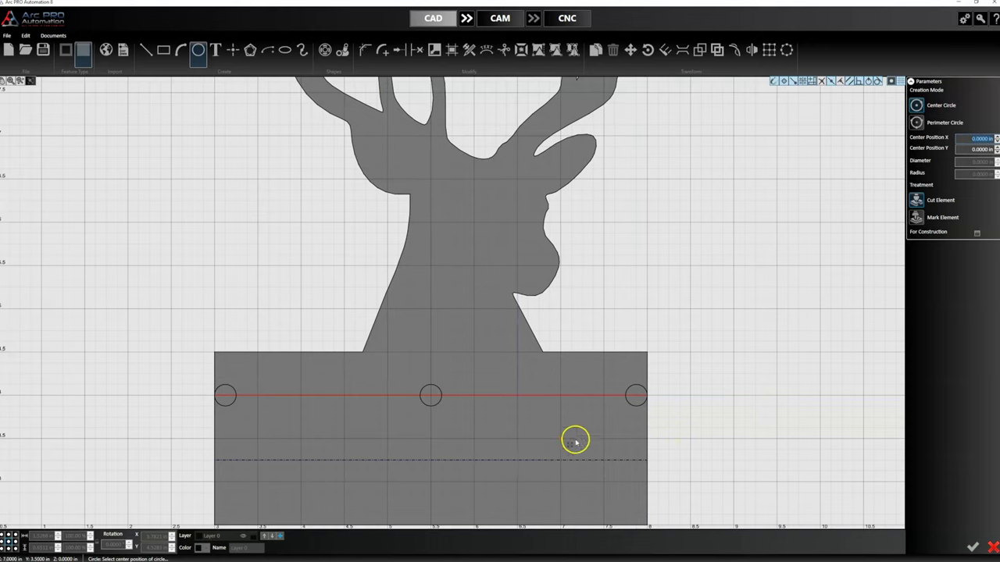
pyautogui.press('Escape')
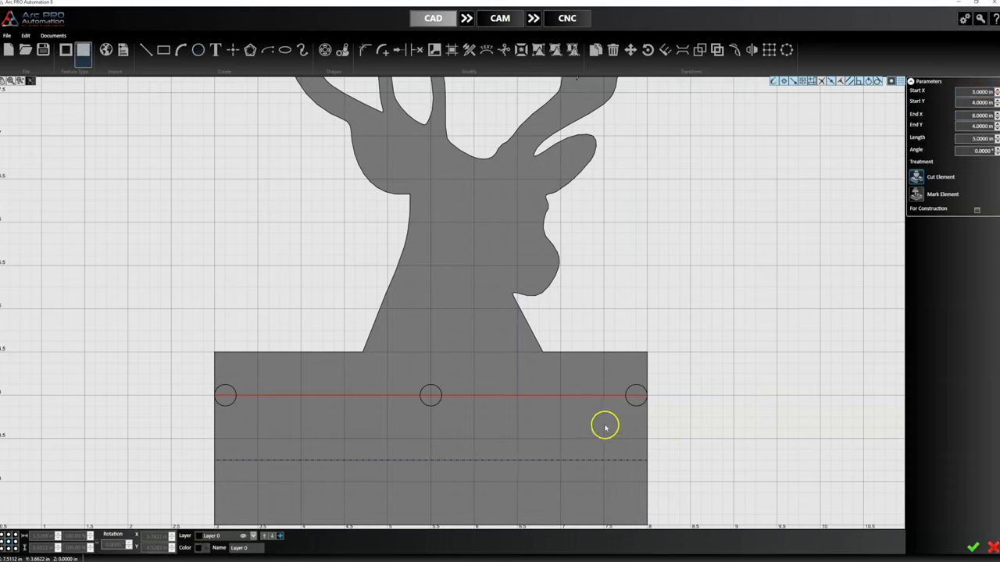
# - Trim the upper line inside the middle, left and right circles
pyautogui.press('t')
pyautogui.click(432, 397)
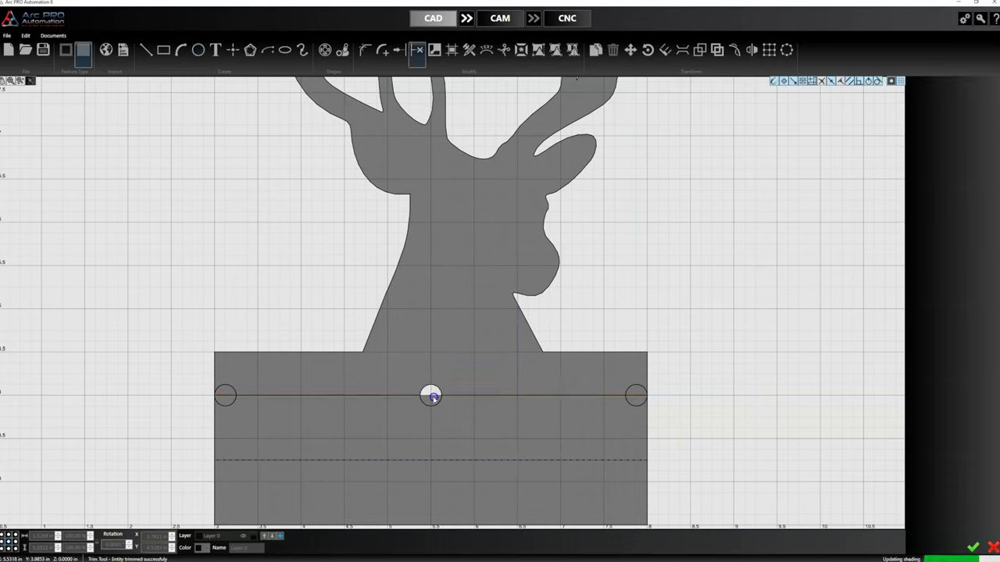
pyautogui.click(226, 395)
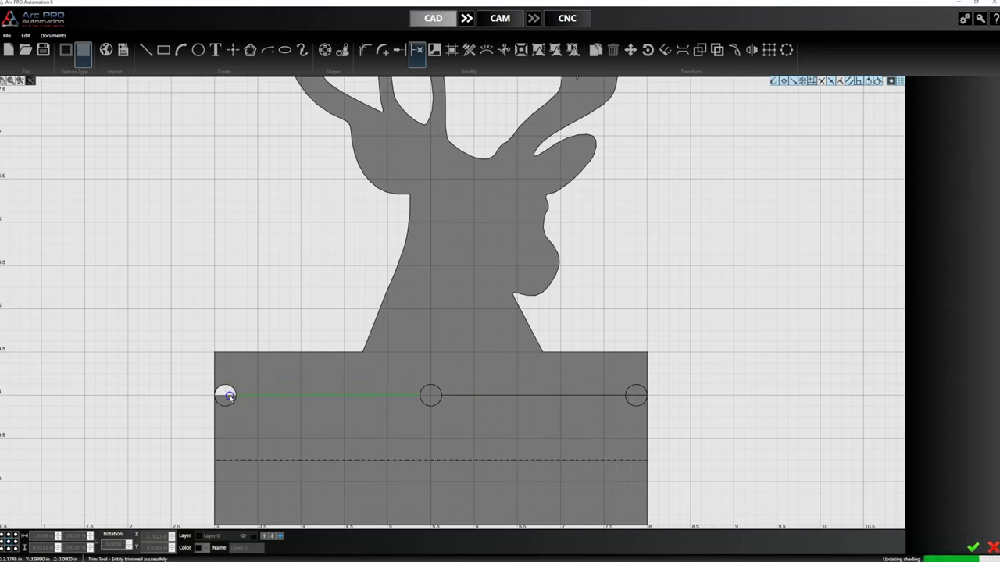
pyautogui.click(639, 395)
pyautogui.press('Escape')
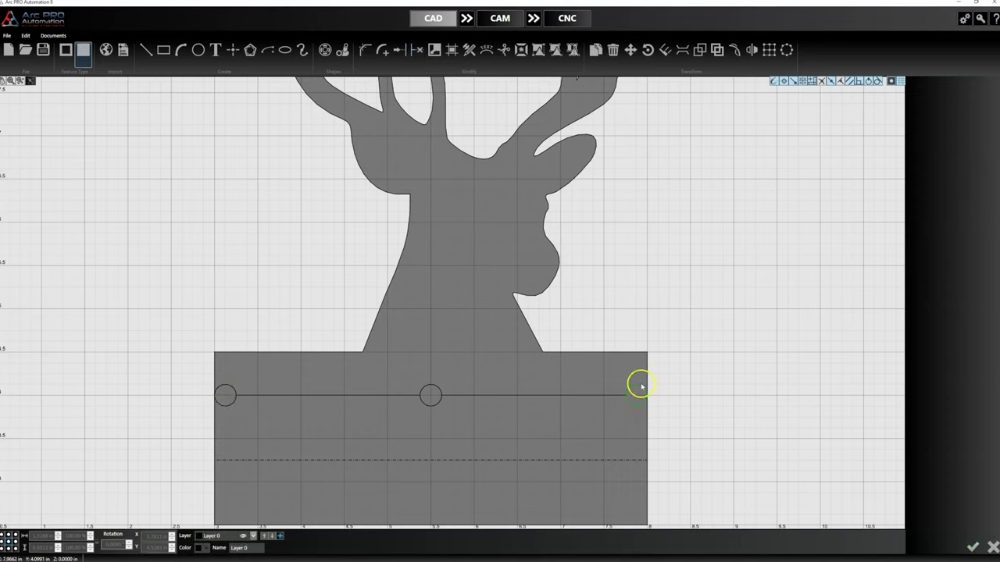
# - Delete the right, middle and left trimming circles
pyautogui.click(640, 386)
pyautogui.press('Delete')
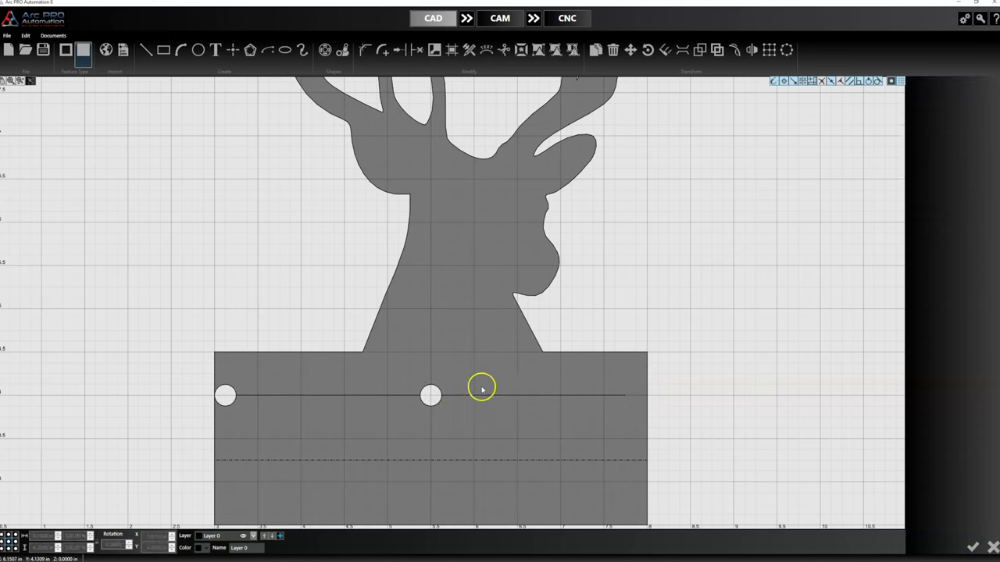
pyautogui.click(430, 395)
pyautogui.press('Delete')
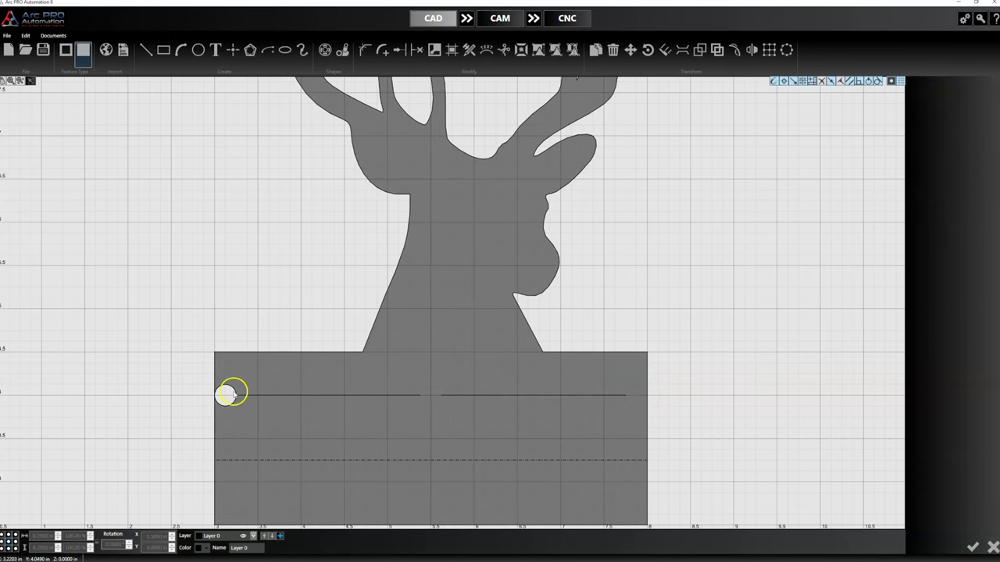
pyautogui.click(231, 395)
pyautogui.press('Delete')
pyautogui.scroll(-1, 633, 419)
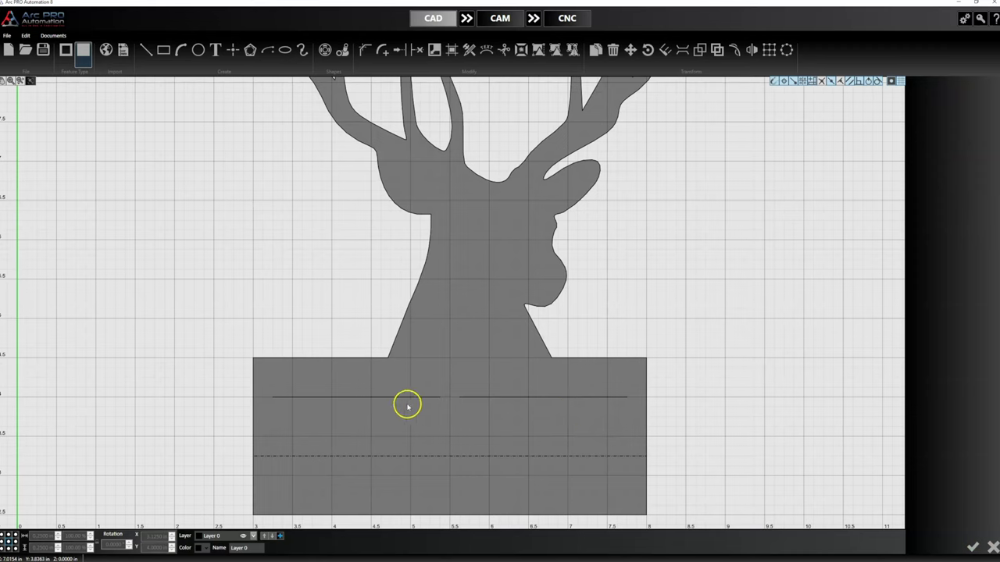
# - Draw 0.25 in circles on the left and right pieces of the bend line
pyautogui.press('c')
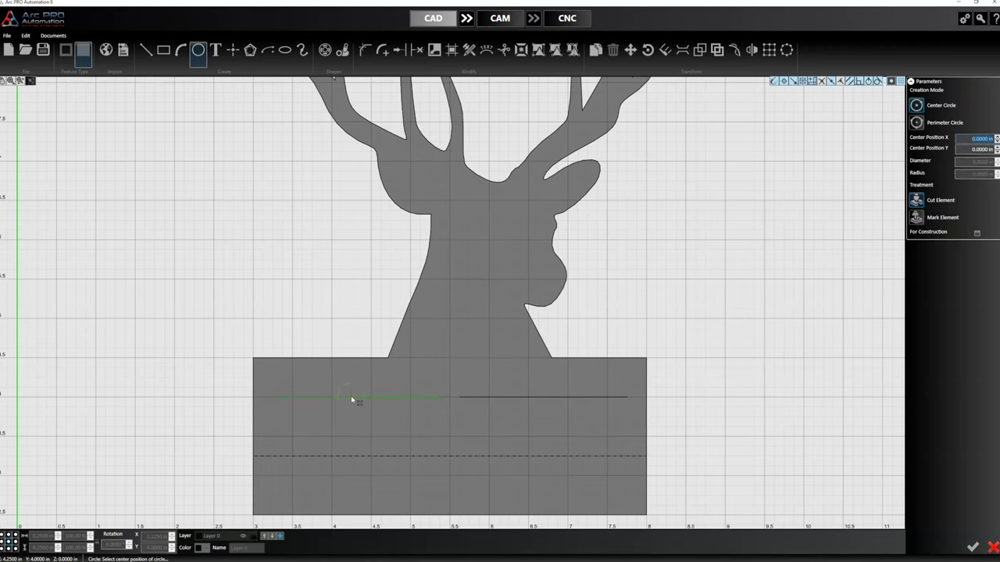
pyautogui.click(350, 396)
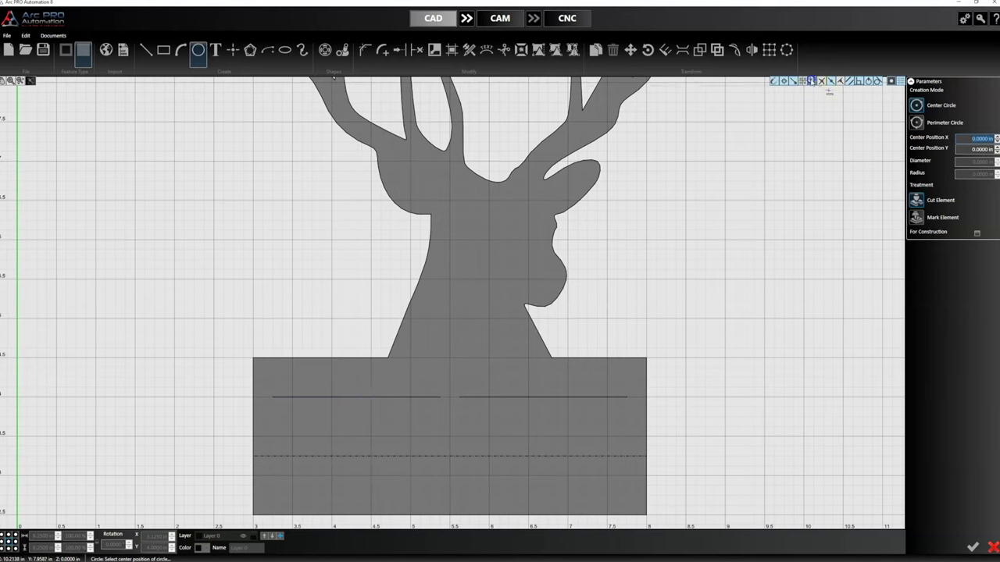
pyautogui.click(361, 398)
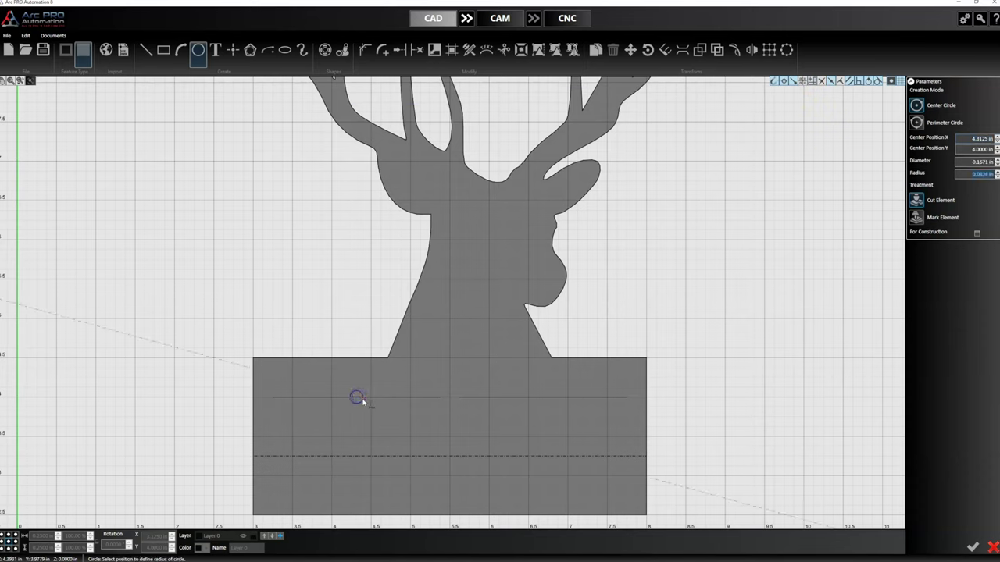
pyautogui.click(362, 401)
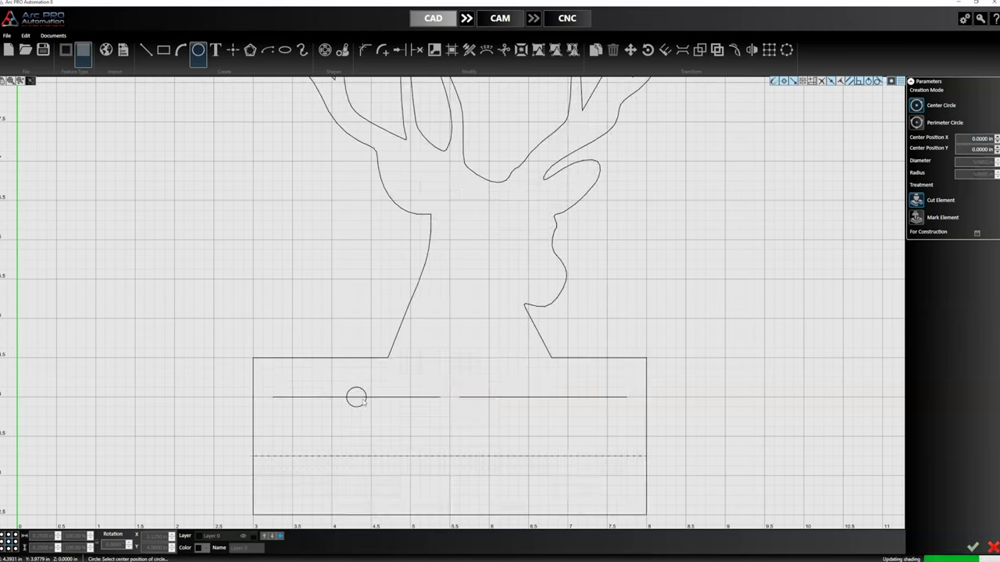
pyautogui.click(545, 399)
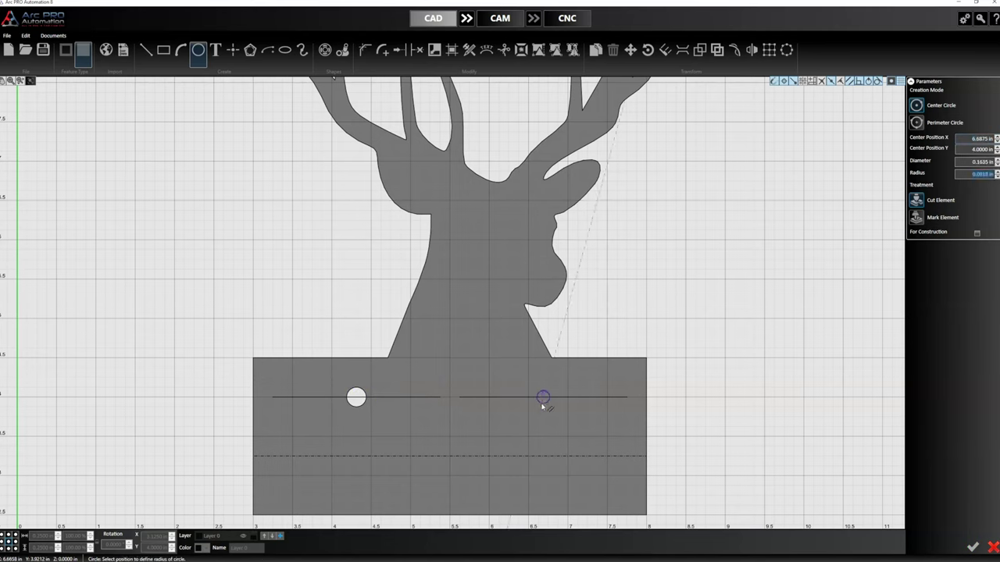
pyautogui.click(542, 405)
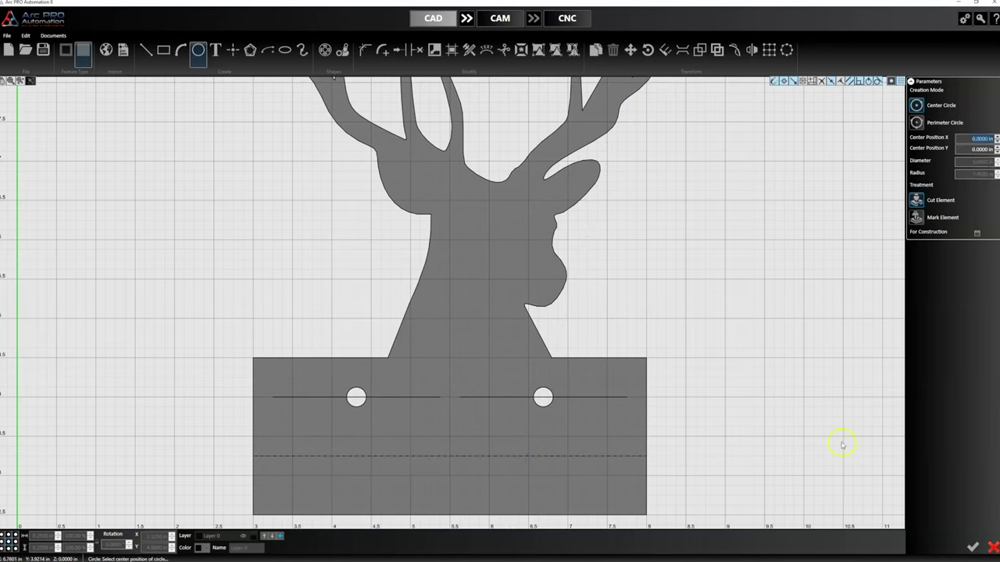
pyautogui.rightClick(732, 463)
# - Trim the right line piece inside its circle, then move that circle to the left gap
pyautogui.press('t')
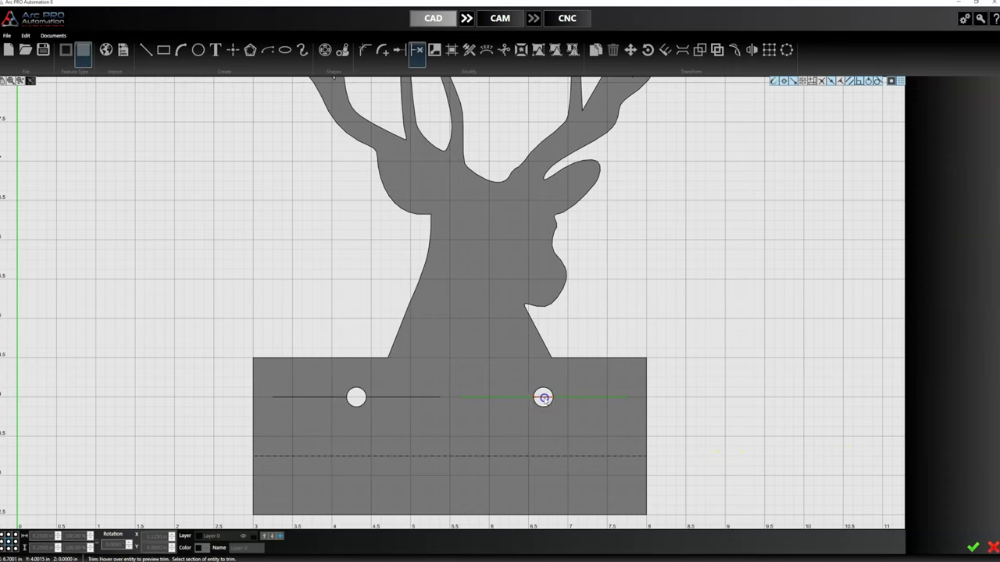
pyautogui.click(542, 397)
pyautogui.click(543, 398)
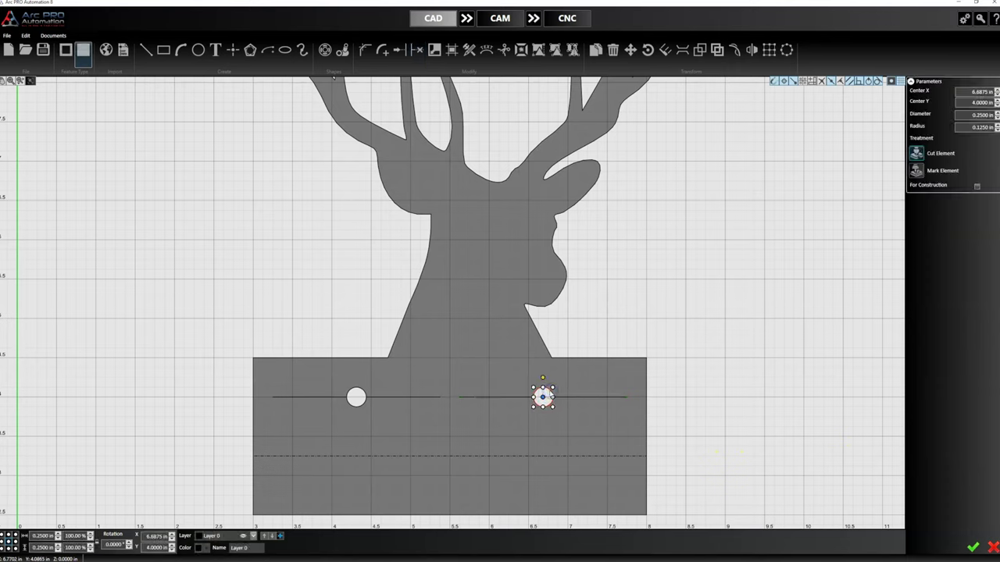
pyautogui.moveTo(543, 397); pyautogui.dragTo(355, 395)
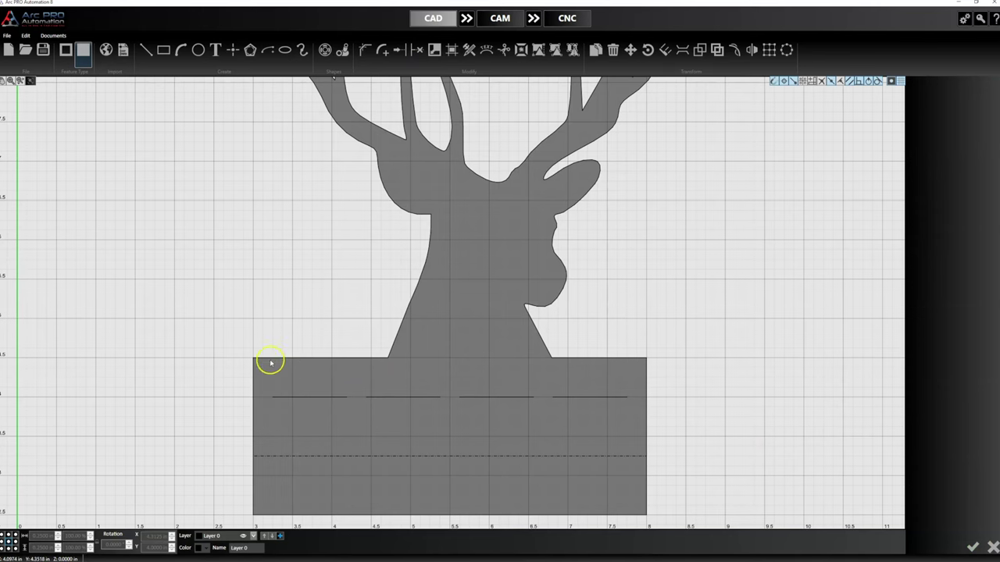
pyautogui.scroll(-1, 340, 344)
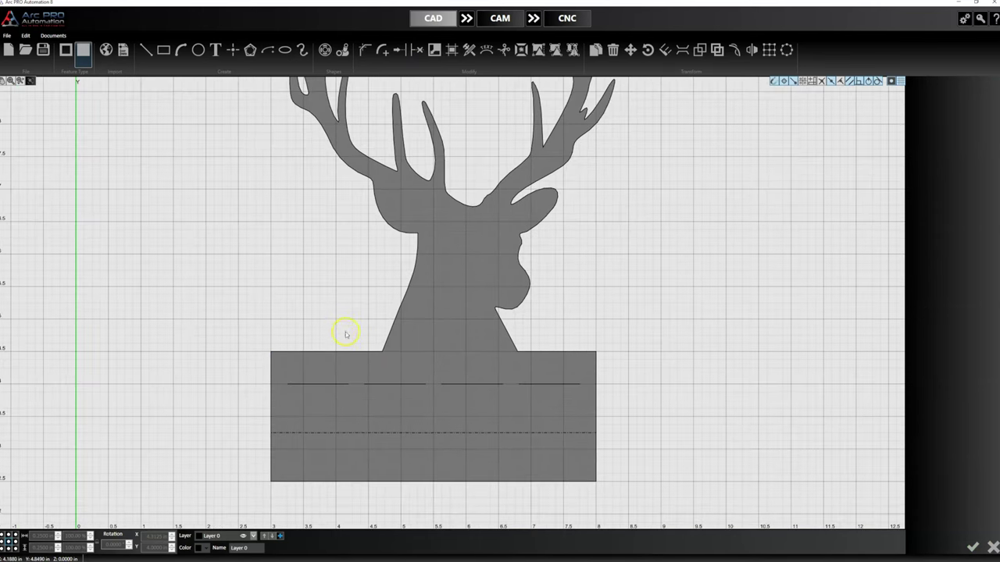
# - Fillet the panel's top-left and top-right corners with a 0.25 in radius
pyautogui.press('f')
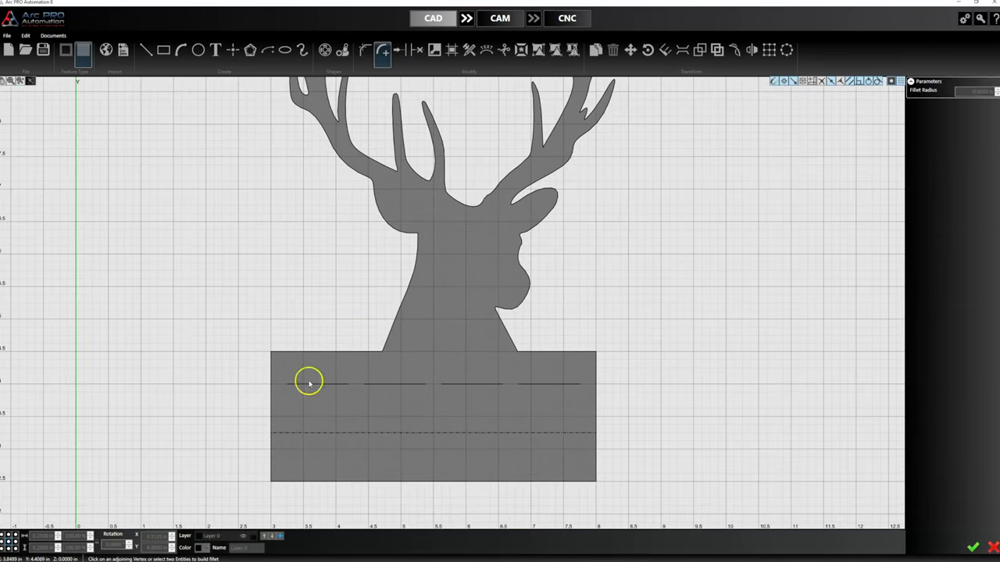
pyautogui.click(271, 352)
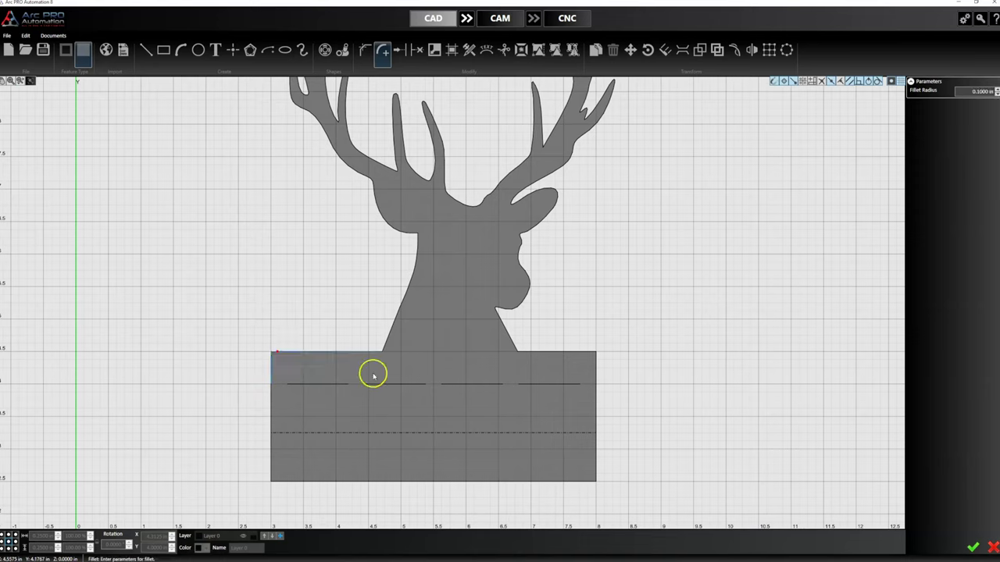
pyautogui.click(982, 92)
pyautogui.write('.2')
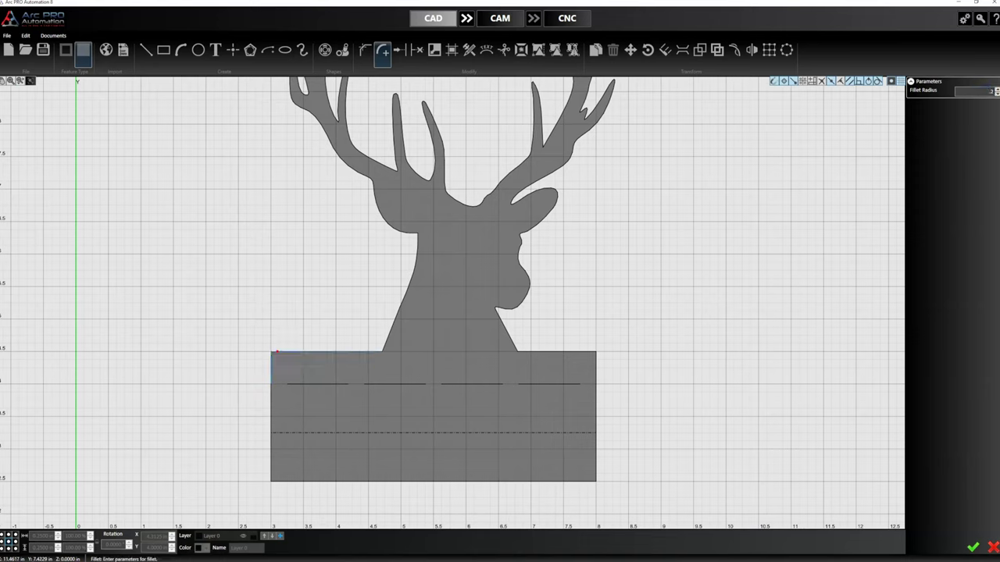
pyautogui.write('5')
pyautogui.click(920, 191)
pyautogui.click(737, 286)
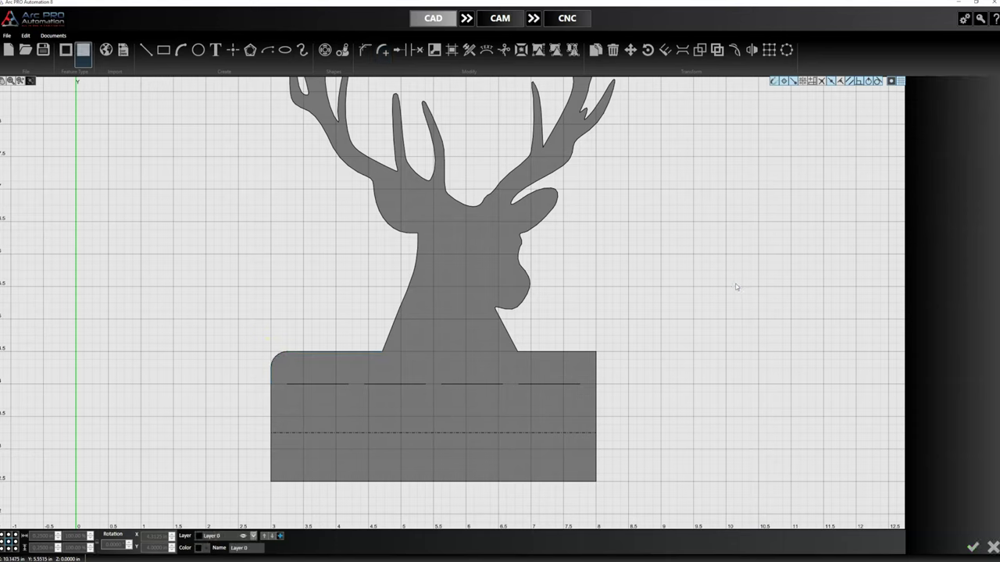
pyautogui.click(625, 346)
pyautogui.click(596, 351)
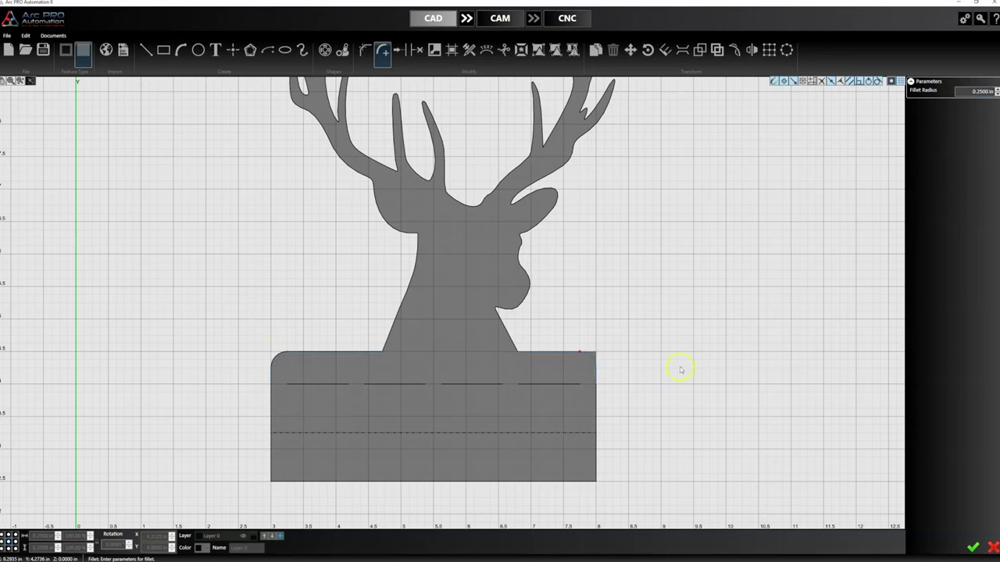
pyautogui.press('Return')
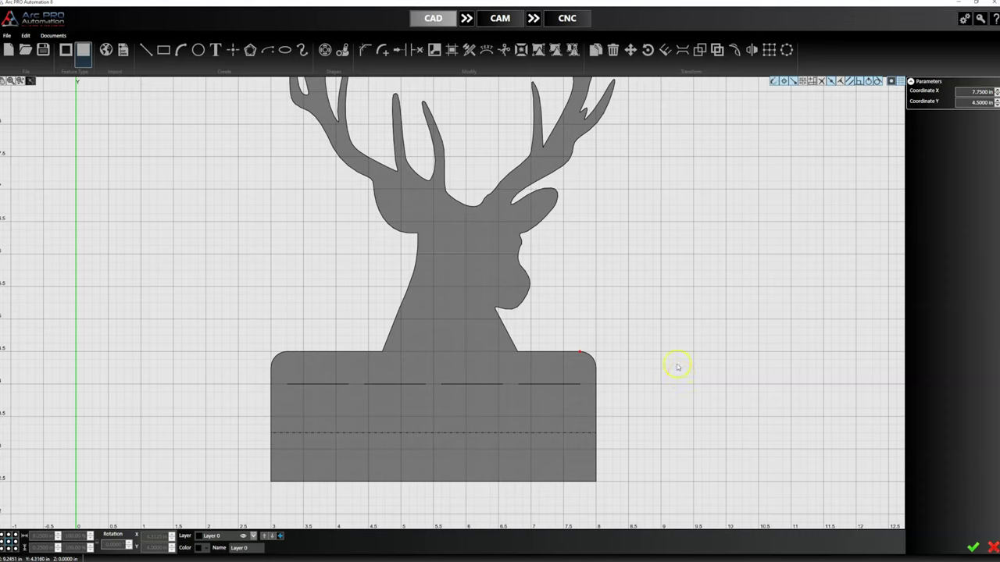
pyautogui.click(655, 382)
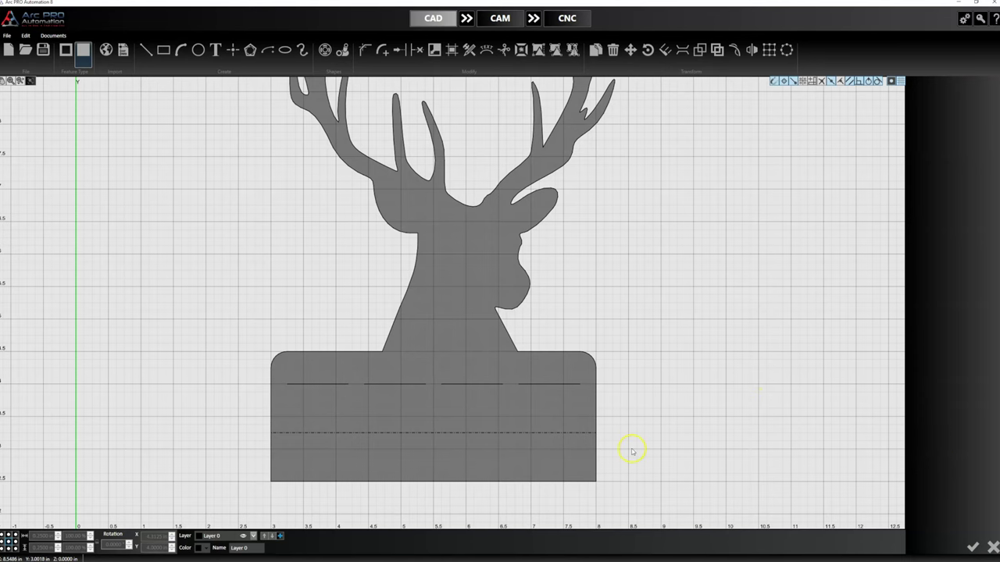
# - Zoom out and box-select the deer silhouette together with the upper dashed bend line
pyautogui.scroll(-3, 632, 451)
pyautogui.scroll(-2, 385, 396)
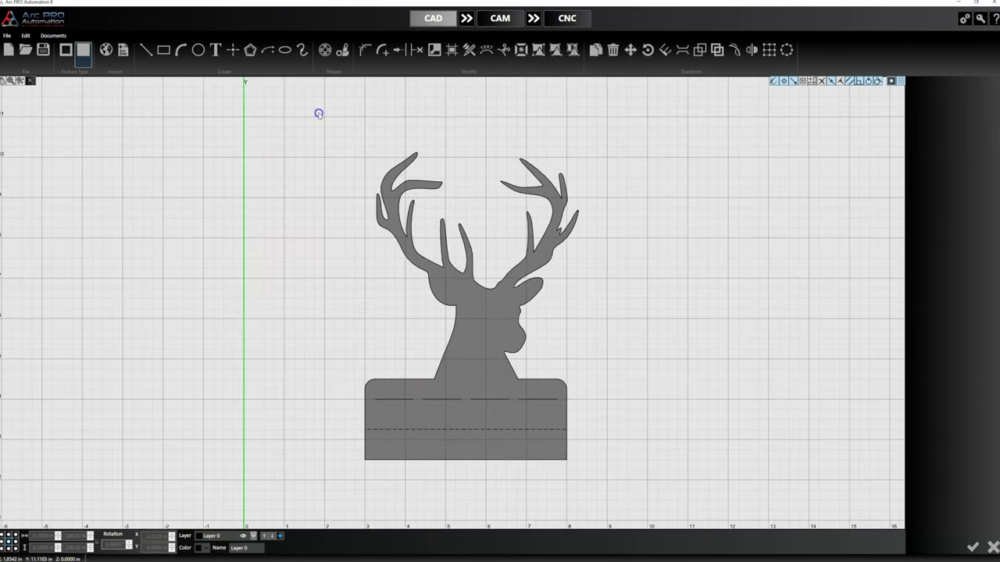
pyautogui.moveTo(319, 112); pyautogui.dragTo(625, 401)
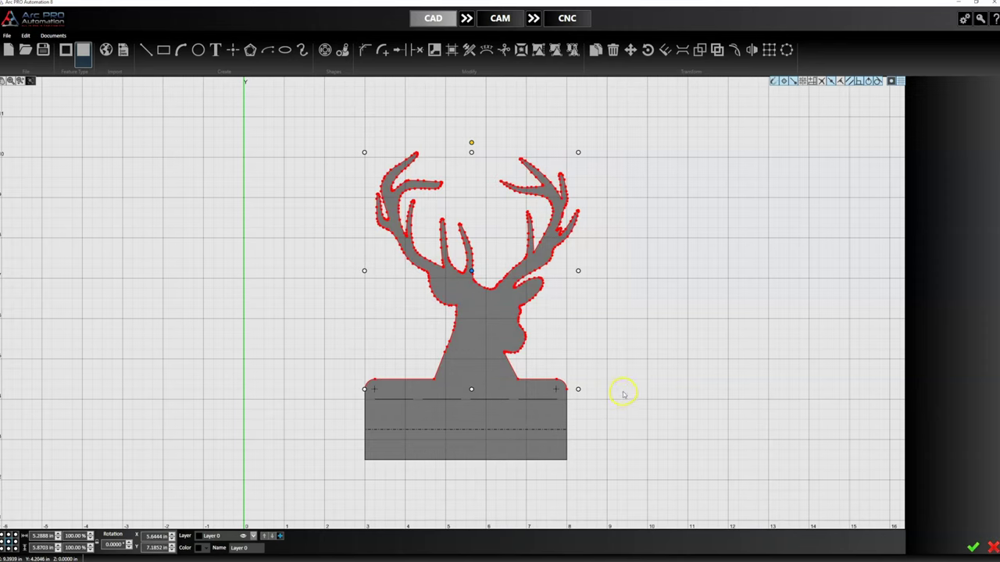
pyautogui.click(624, 395)
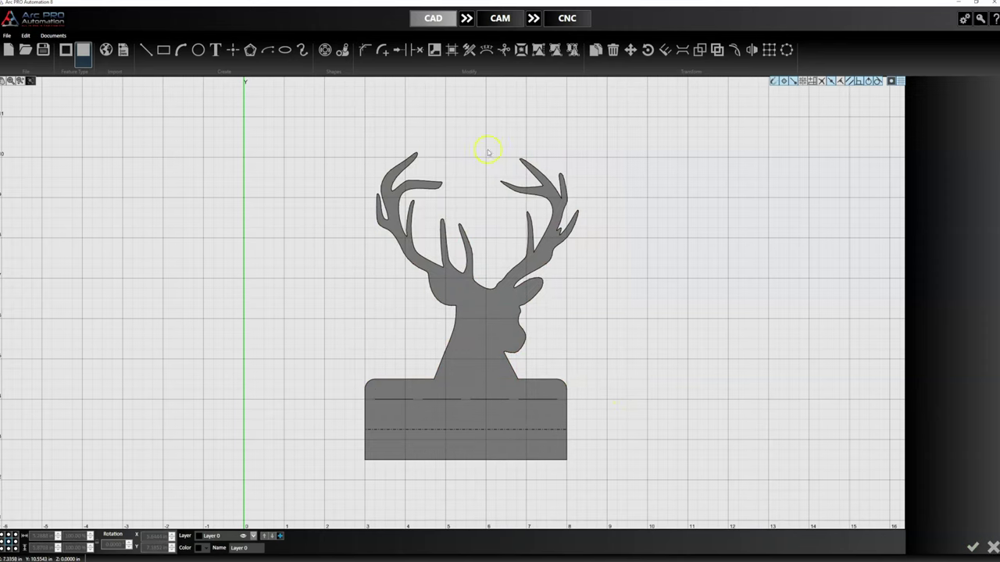
pyautogui.moveTo(310, 124); pyautogui.dragTo(594, 414)
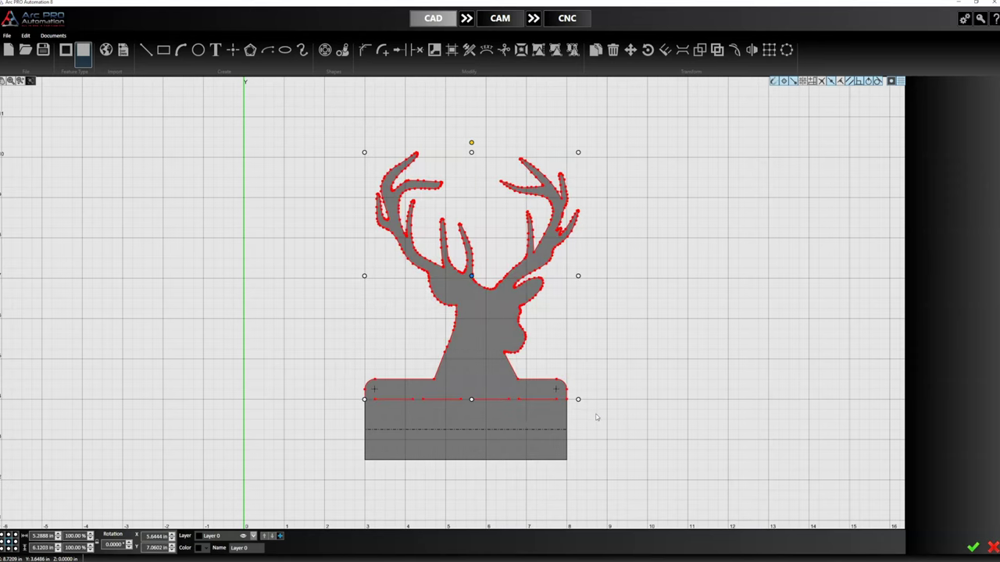
pyautogui.moveTo(579, 405)
pyautogui.mouseDown()
pyautogui.moveTo(362, 399)
pyautogui.moveTo(369, 383)
pyautogui.moveTo(468, 359)
pyautogui.moveTo(439, 363)
pyautogui.mouseUp()
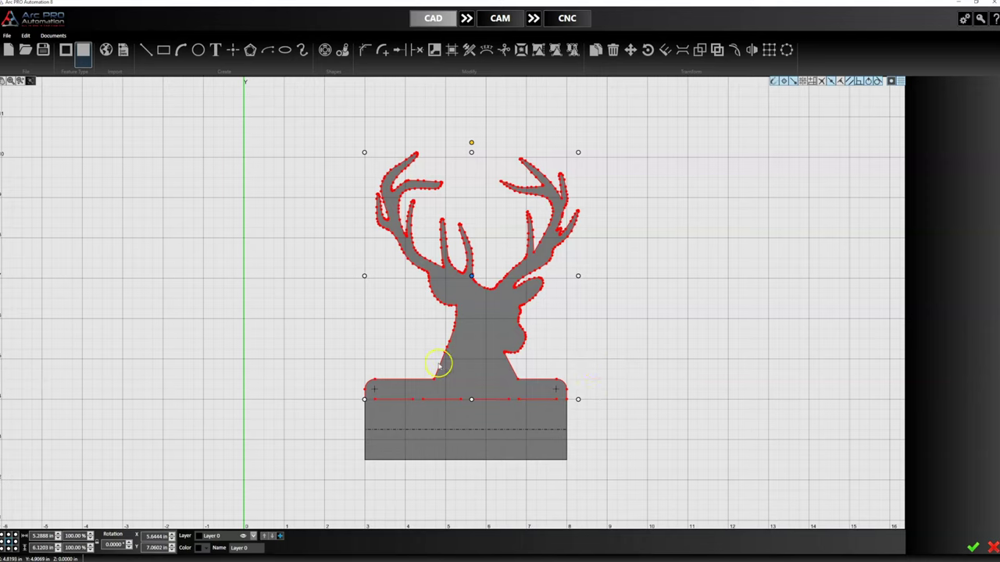
# - Mirror-copy the deer and bend line across the dashed center line, then deselect them
pyautogui.click(752, 49)
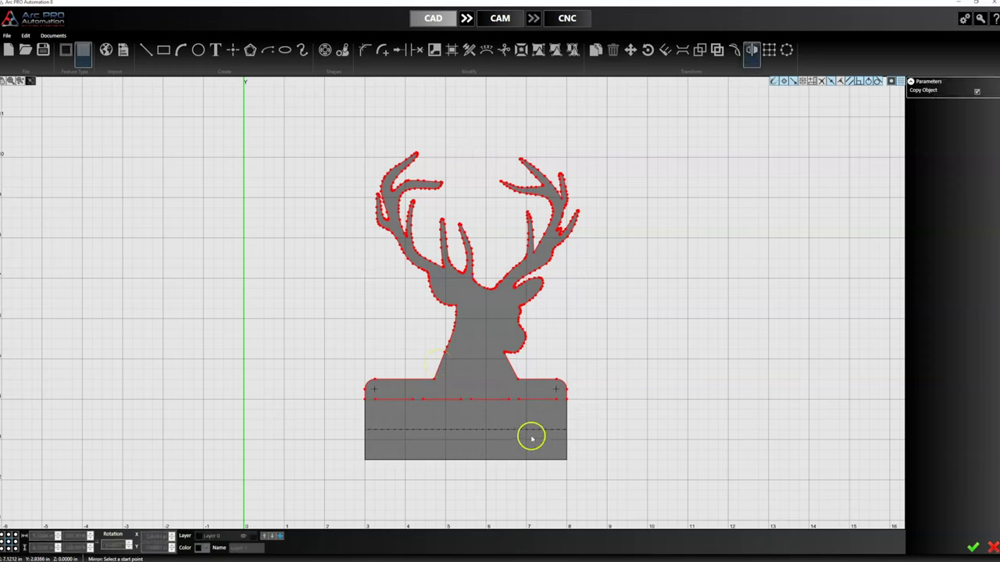
pyautogui.click(561, 432)
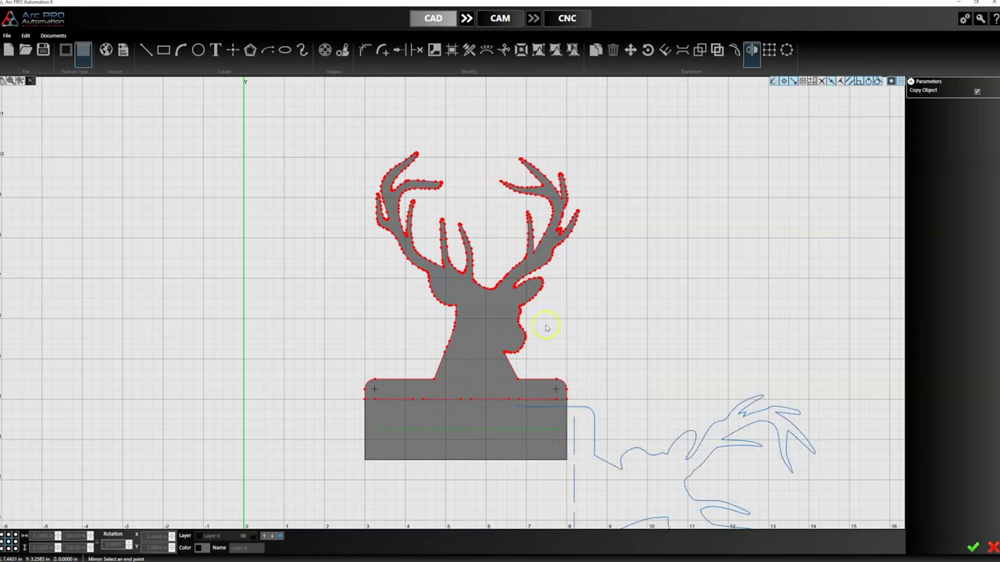
pyautogui.scroll(-1, 529, 346)
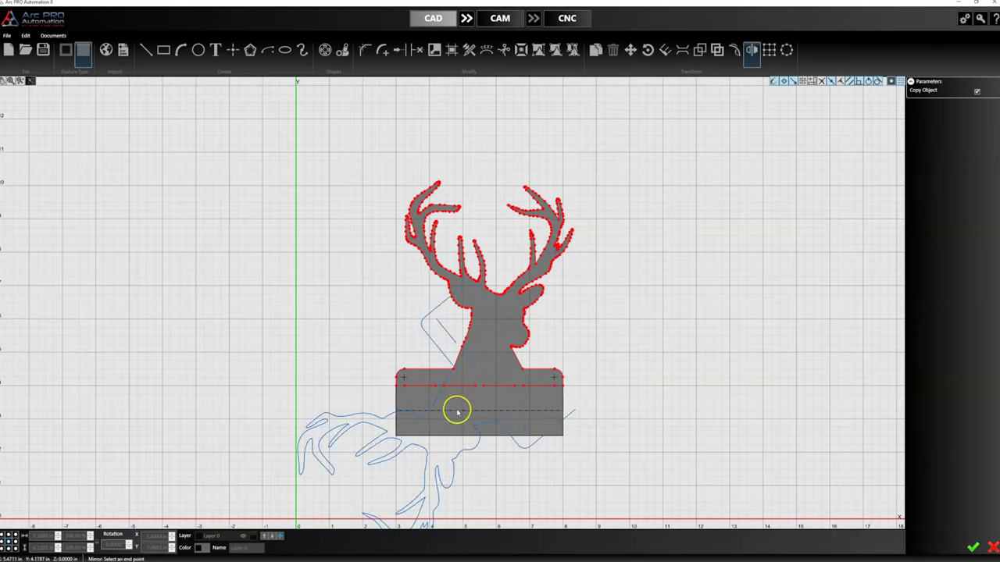
pyautogui.click(396, 412)
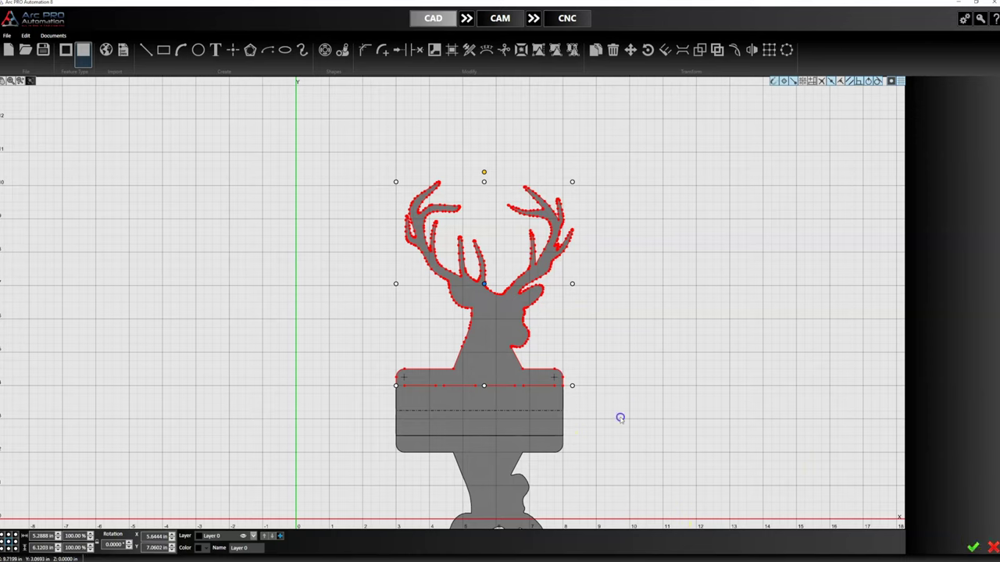
pyautogui.click(594, 415)
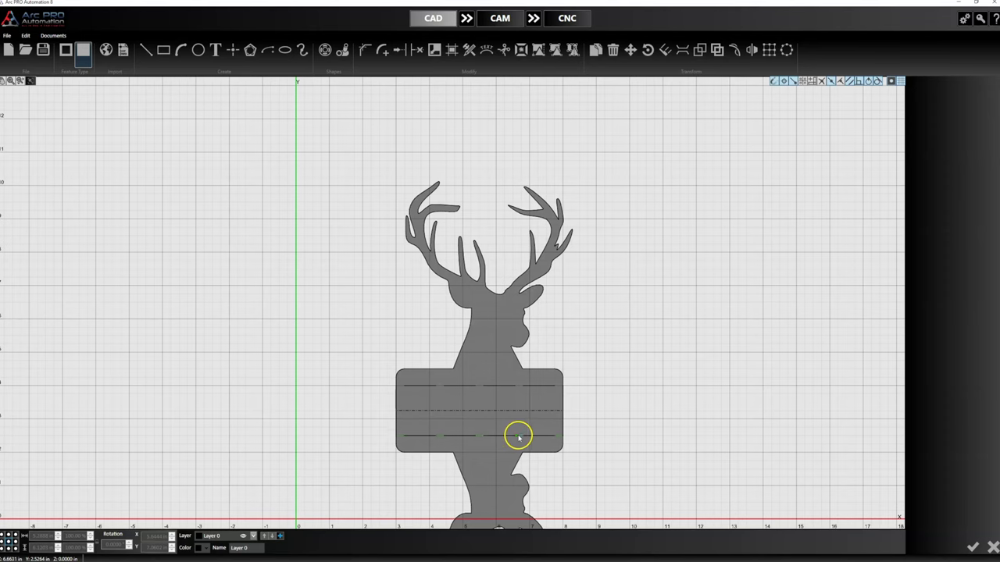
pyautogui.click(517, 436)
pyautogui.click(607, 446)
pyautogui.scroll(-2, 601, 351)
pyautogui.scroll(-3, 606, 297)
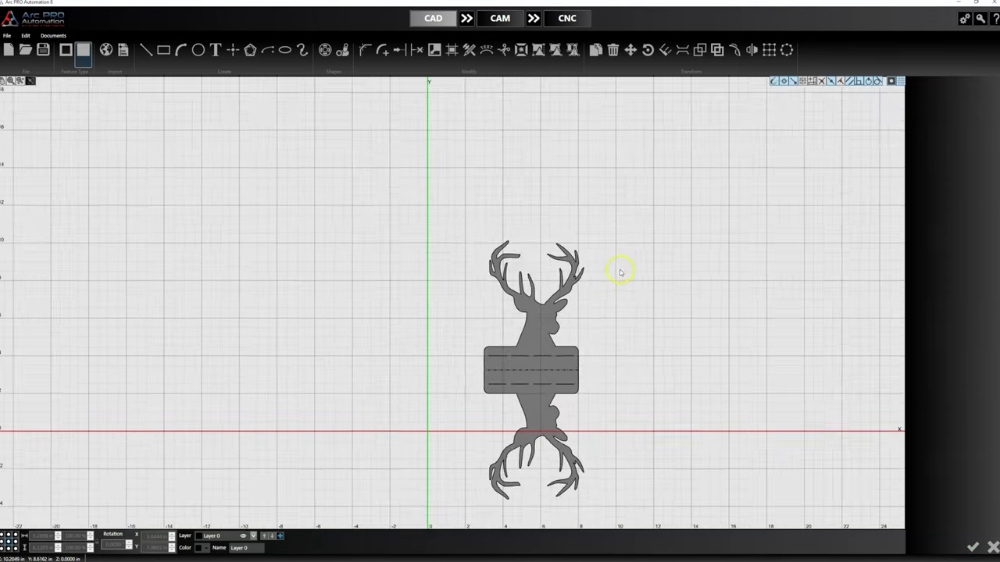
# - Box-select all the geometry and move it up from its centre above the X axis
pyautogui.moveTo(666, 183); pyautogui.dragTo(479, 467)
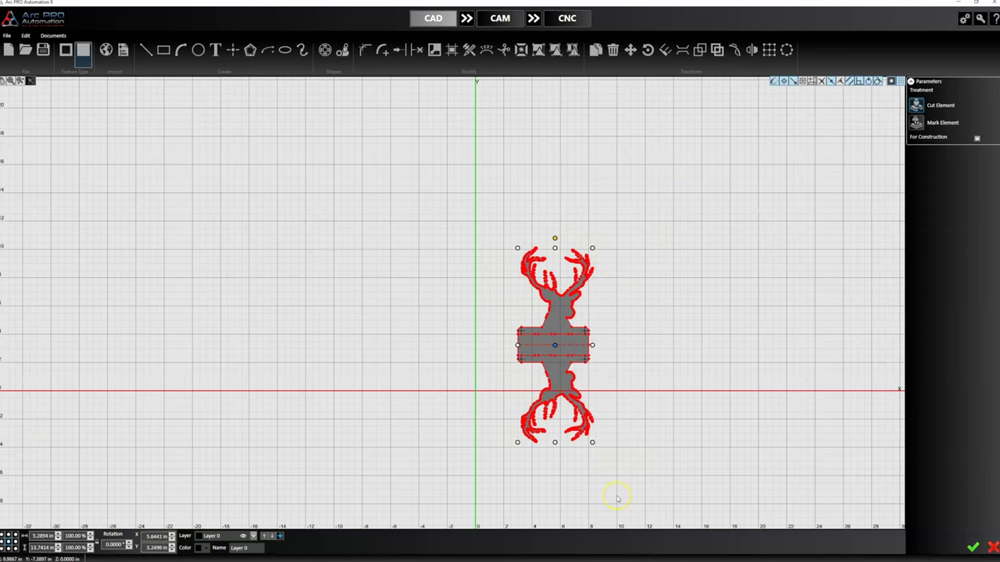
pyautogui.click(554, 345)
pyautogui.click(567, 270)
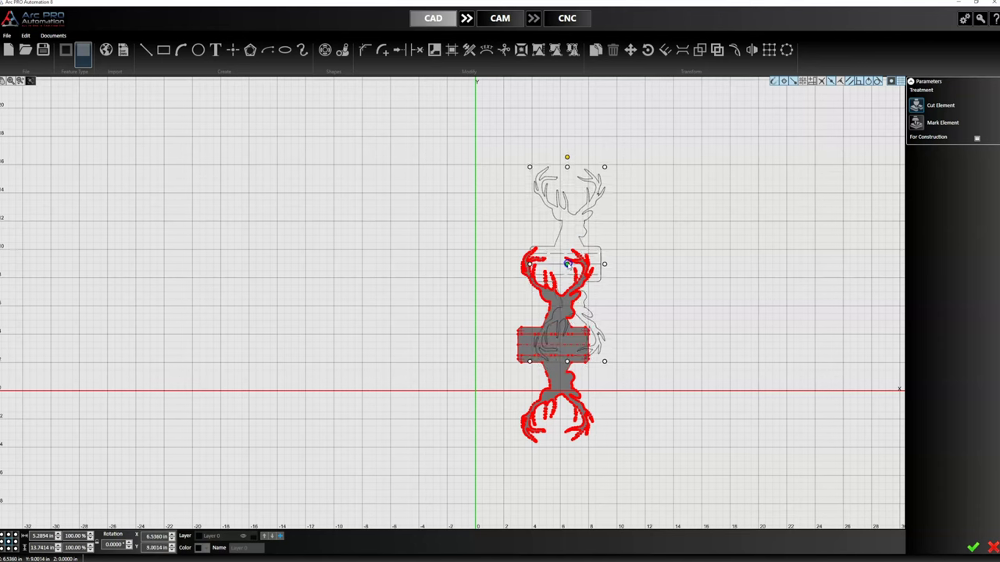
pyautogui.click(663, 266)
pyautogui.scroll(2, 593, 189)
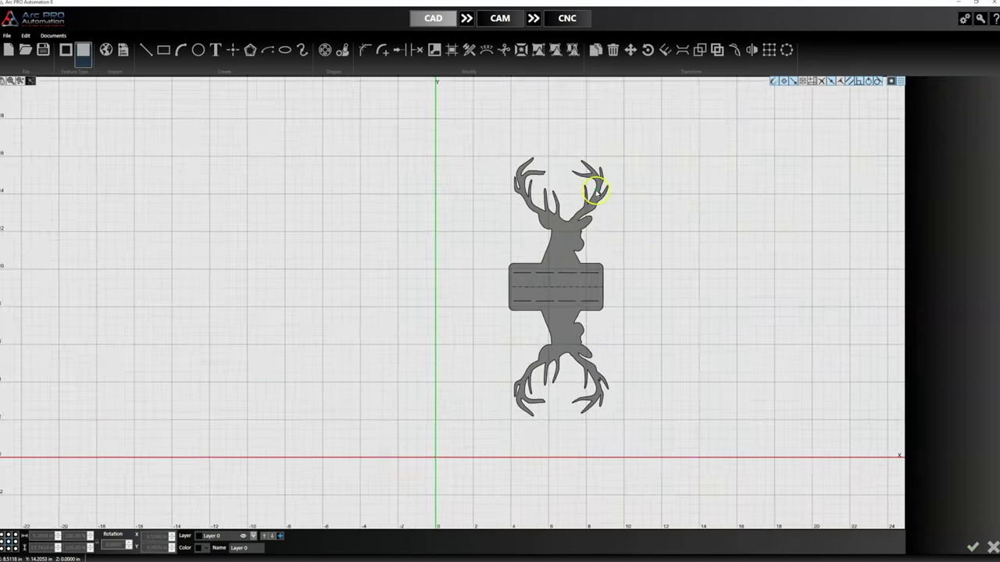
pyautogui.scroll(1, 594, 189)
pyautogui.scroll(1, 559, 335)
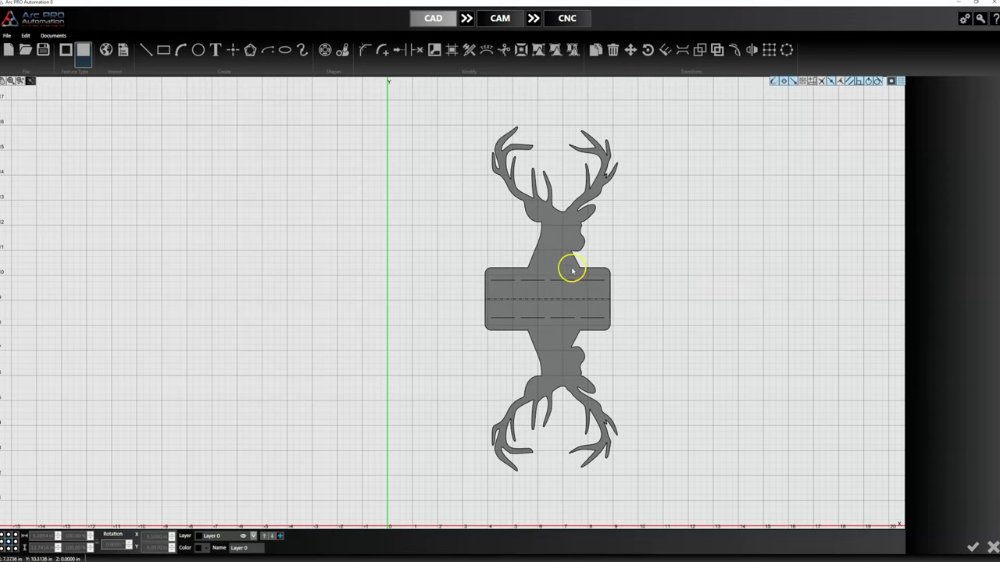
pyautogui.scroll(3, 573, 272)
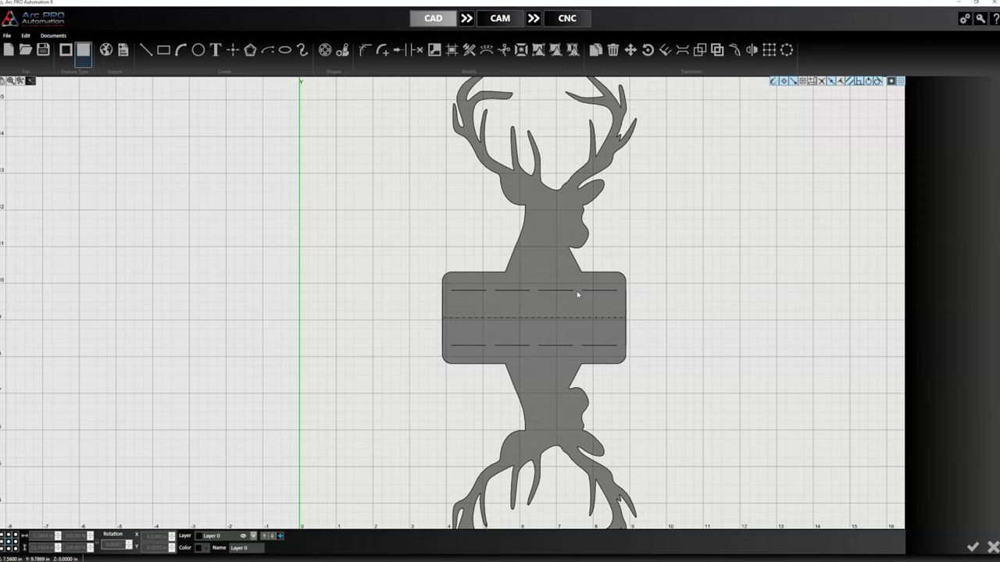
pyautogui.click(577, 293)
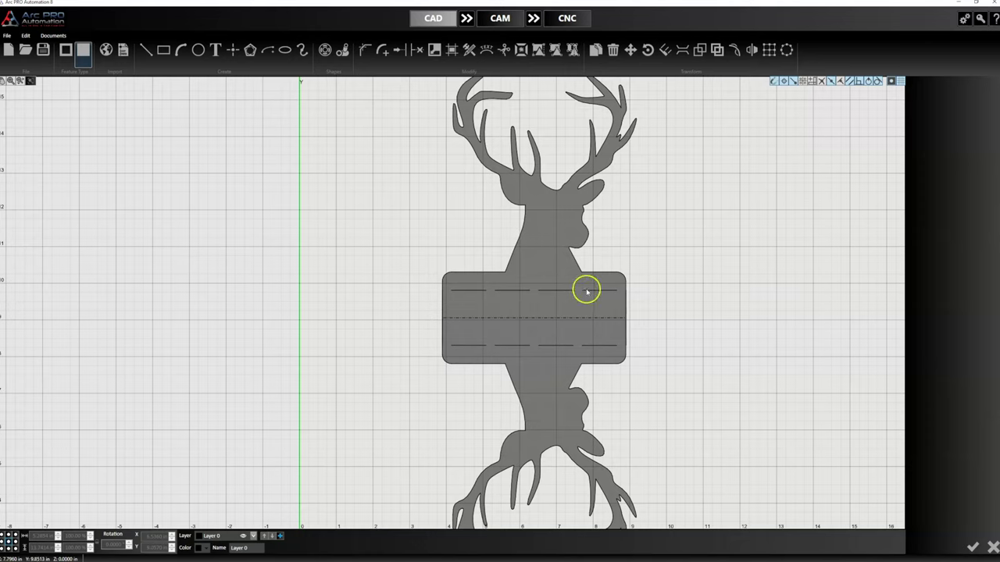